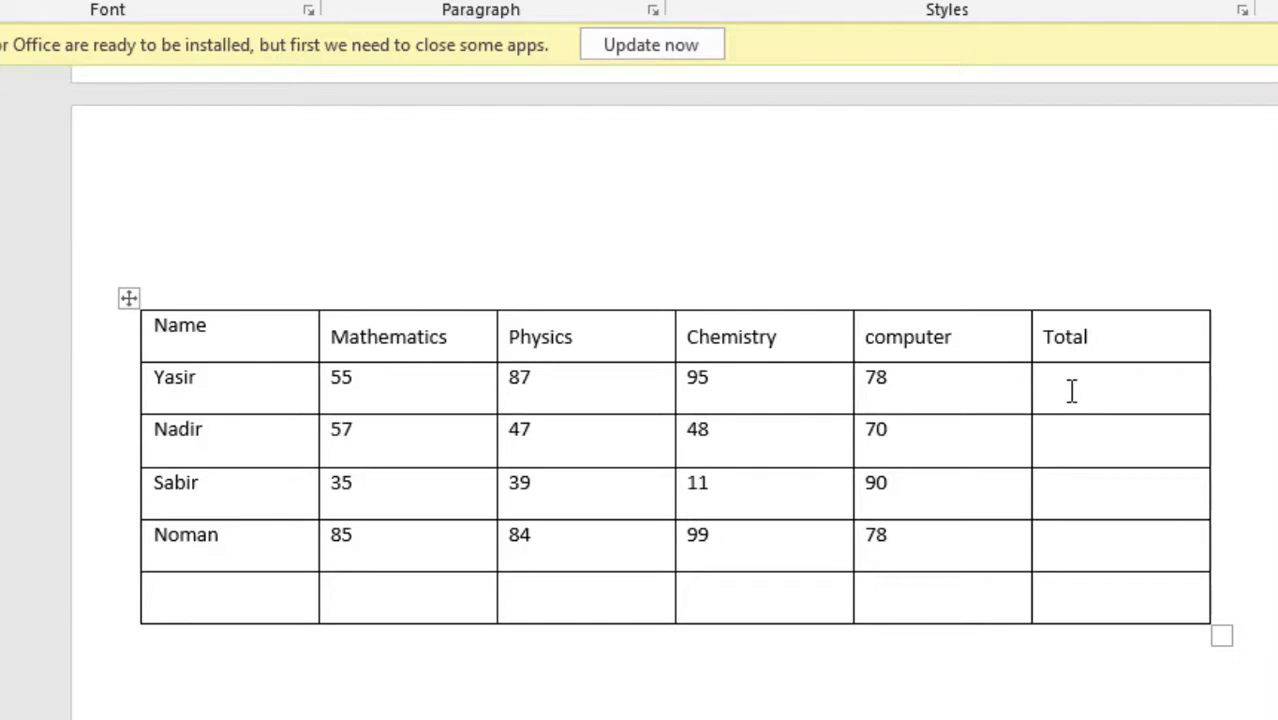
# Insert a {=sum(left)} field in Yasir's Total cell and update it to show 315
pyautogui.hotkey('ctrl', 'F9')
pyautogui.write('=sum')
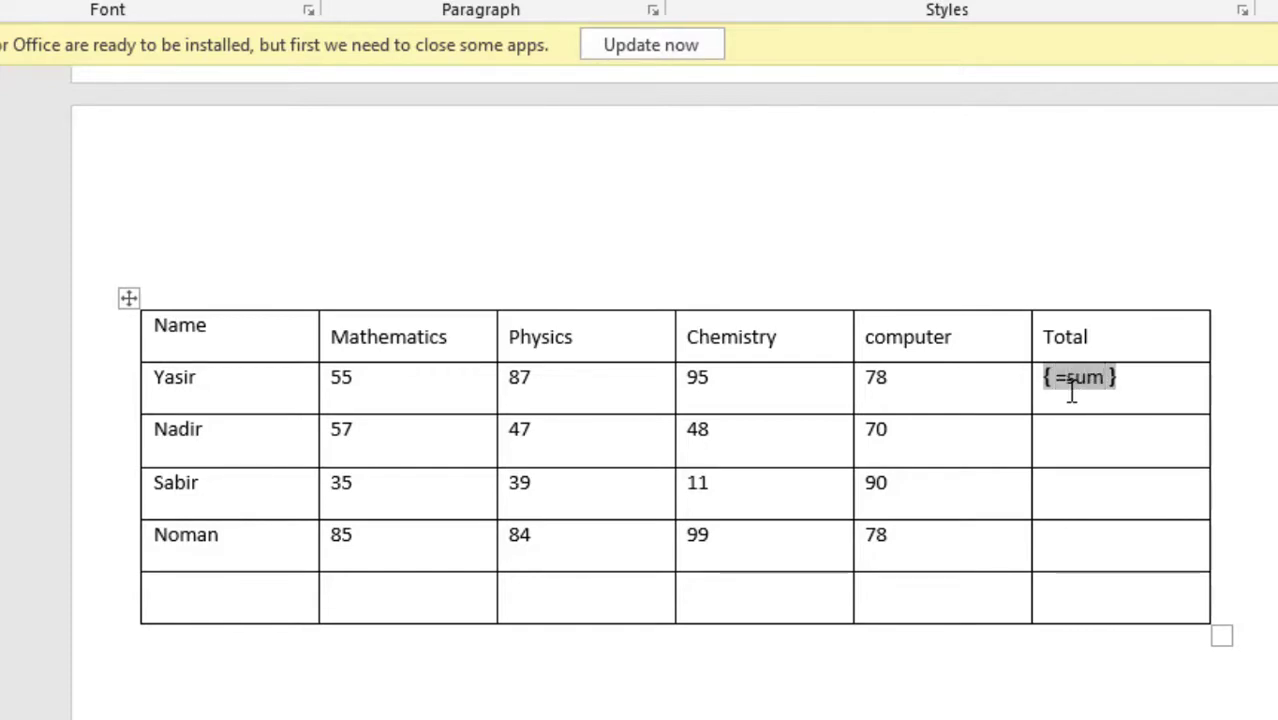
pyautogui.write('(left)')
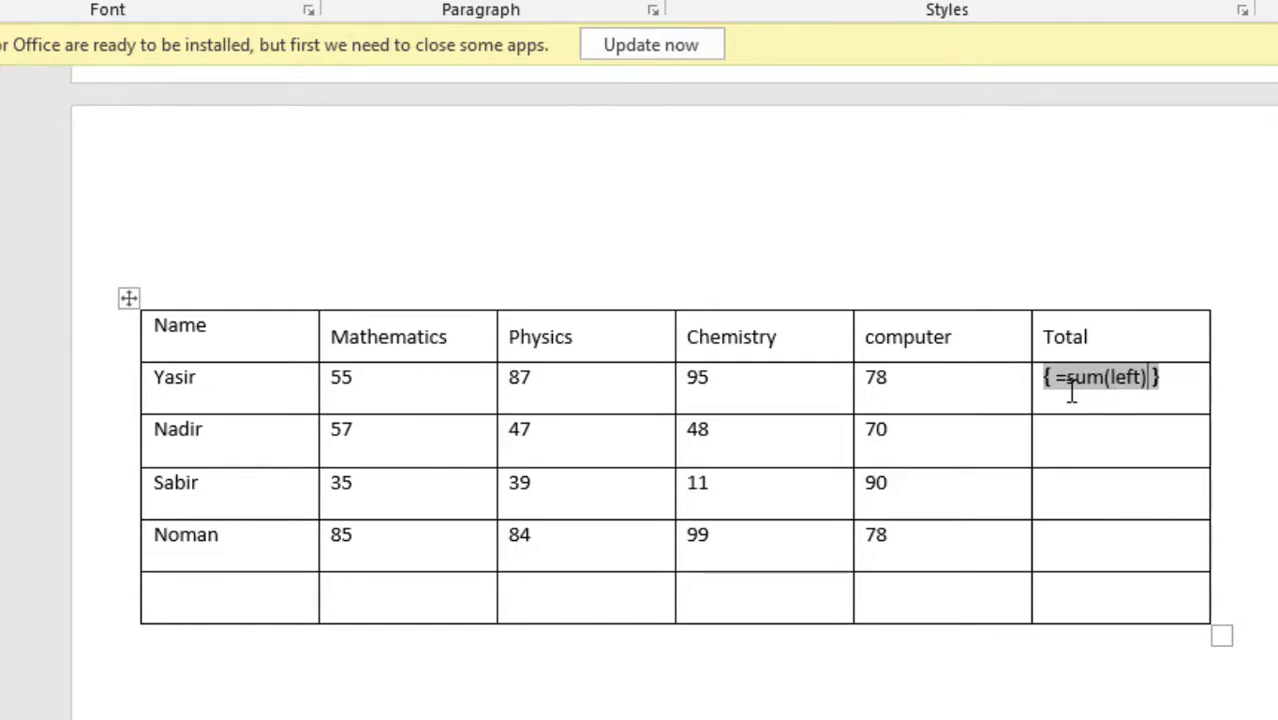
pyautogui.press('F9')
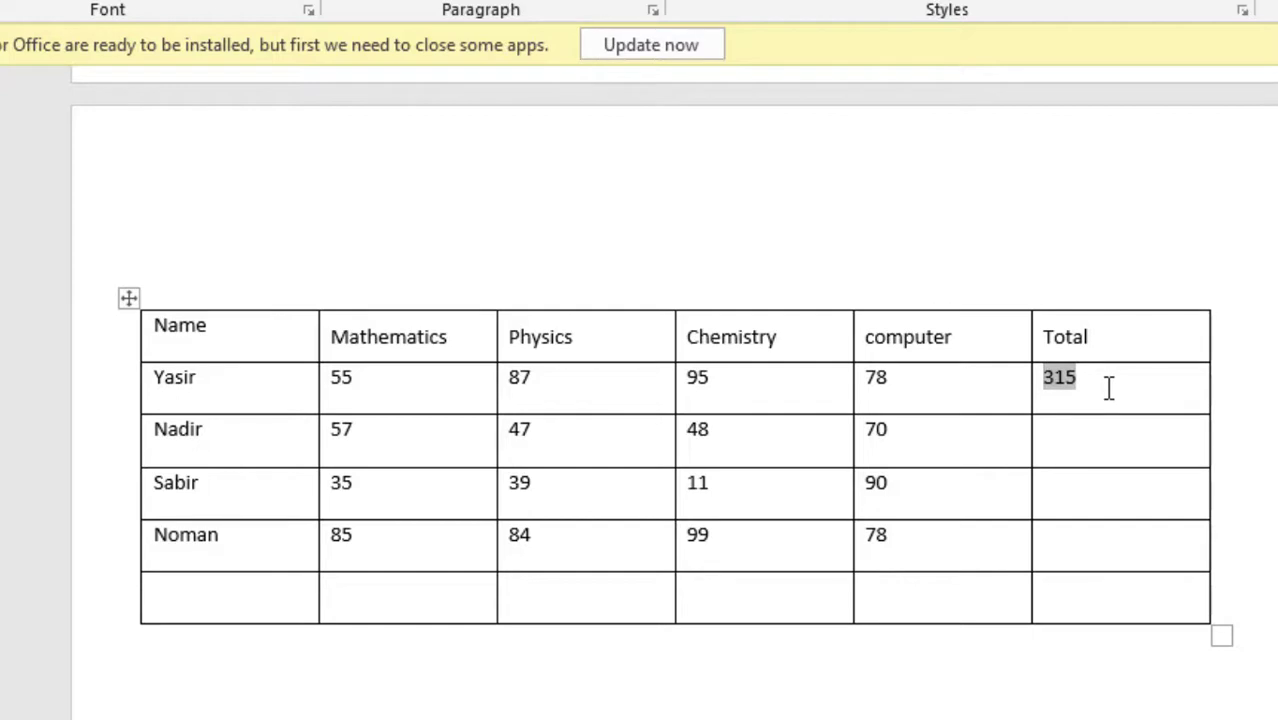
pyautogui.press('BackSpace')
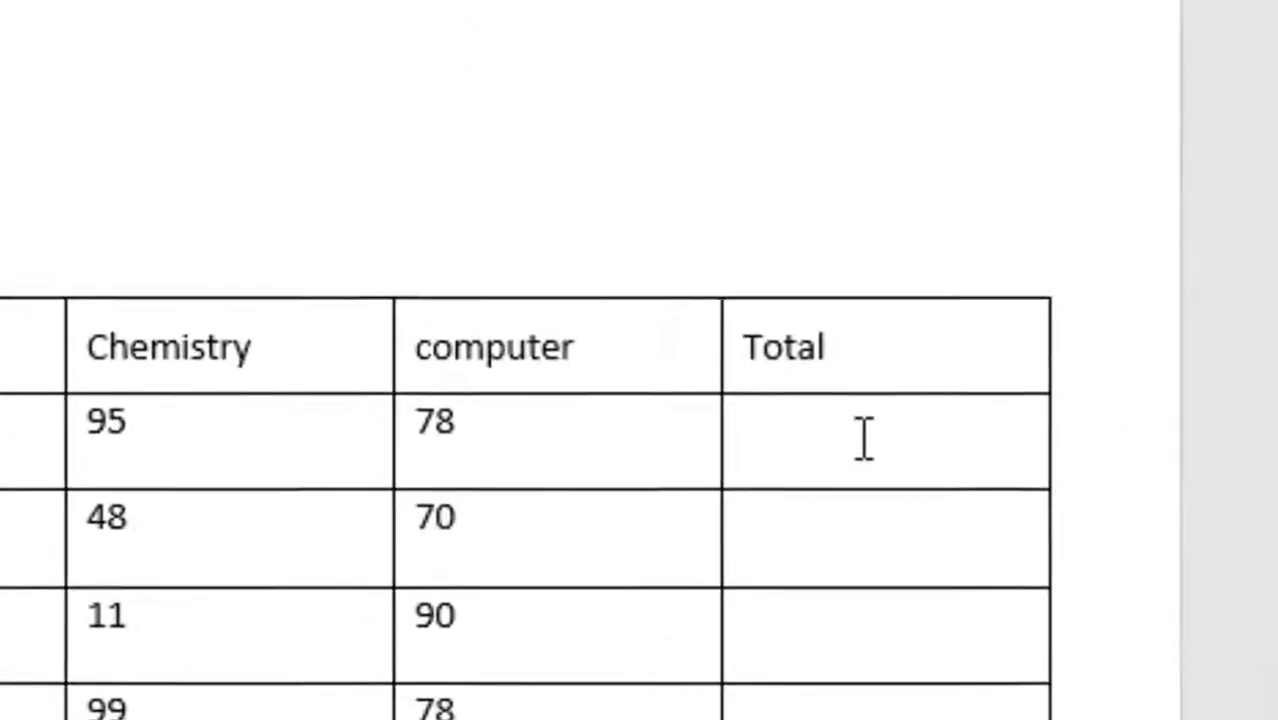
pyautogui.hotkey('ctrl', 'F9')
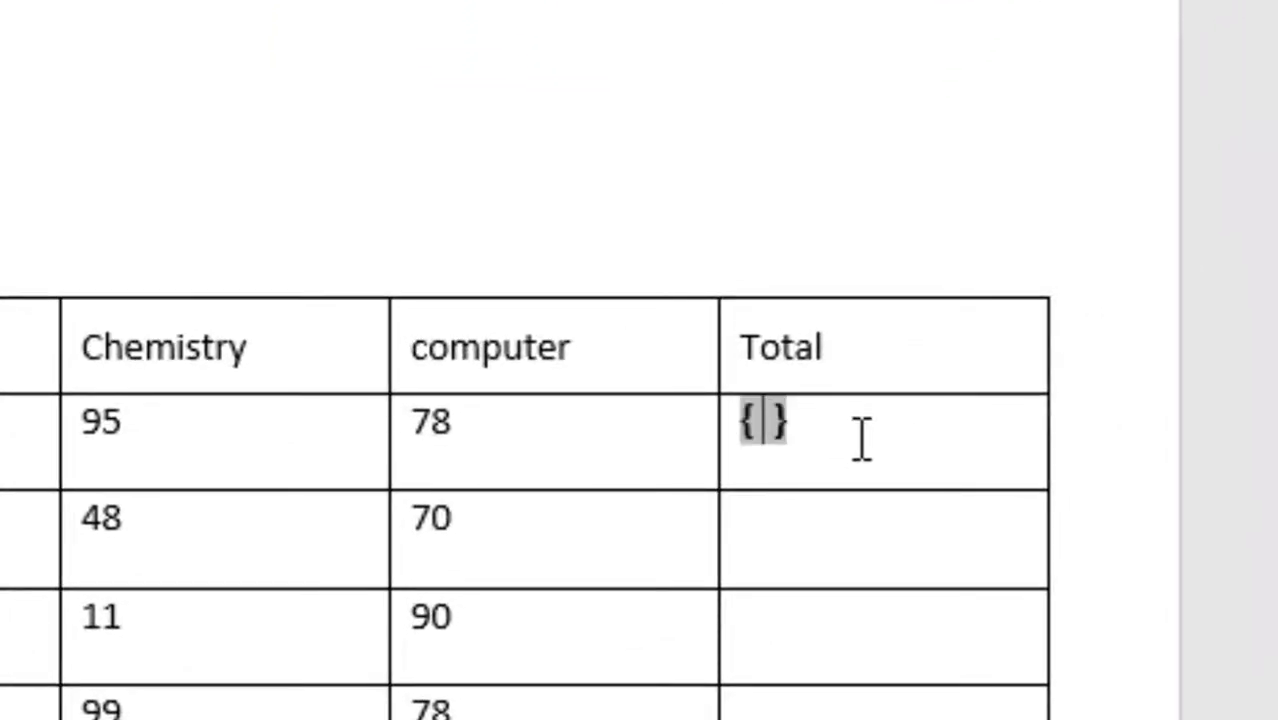
pyautogui.write('=su ')
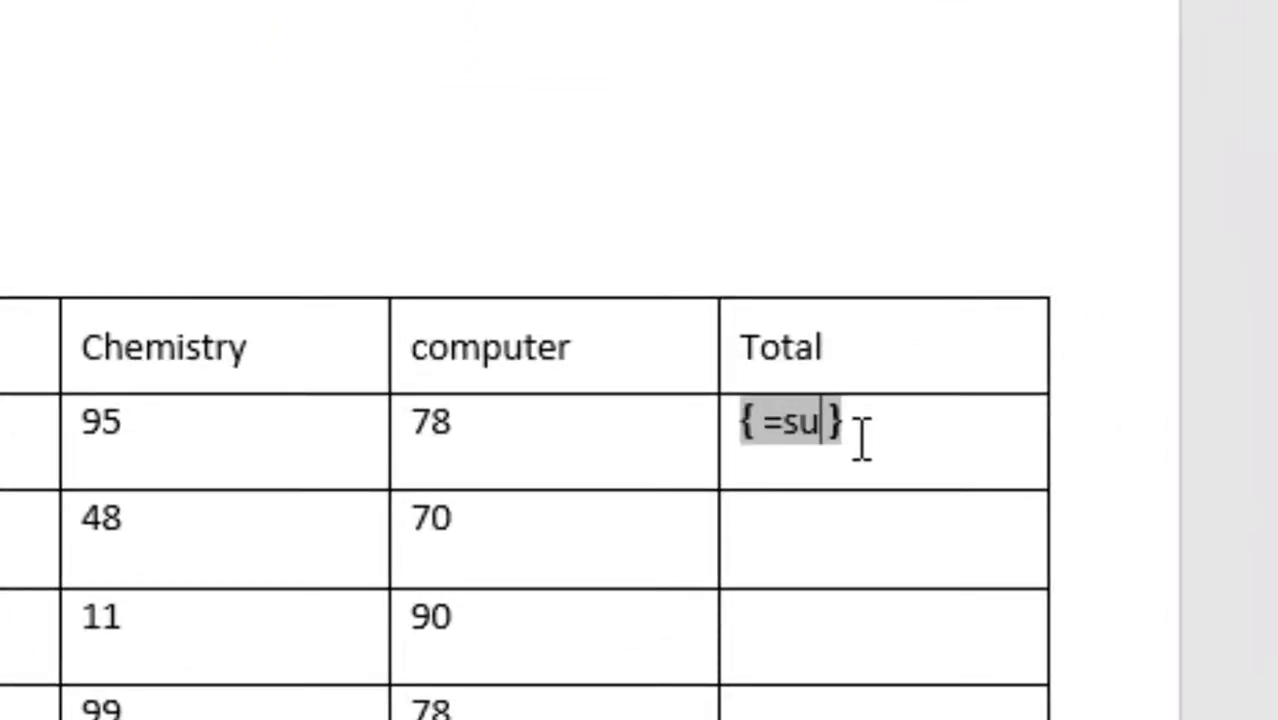
pyautogui.write('m')
pyautogui.write('(')
pyautogui.write('left')
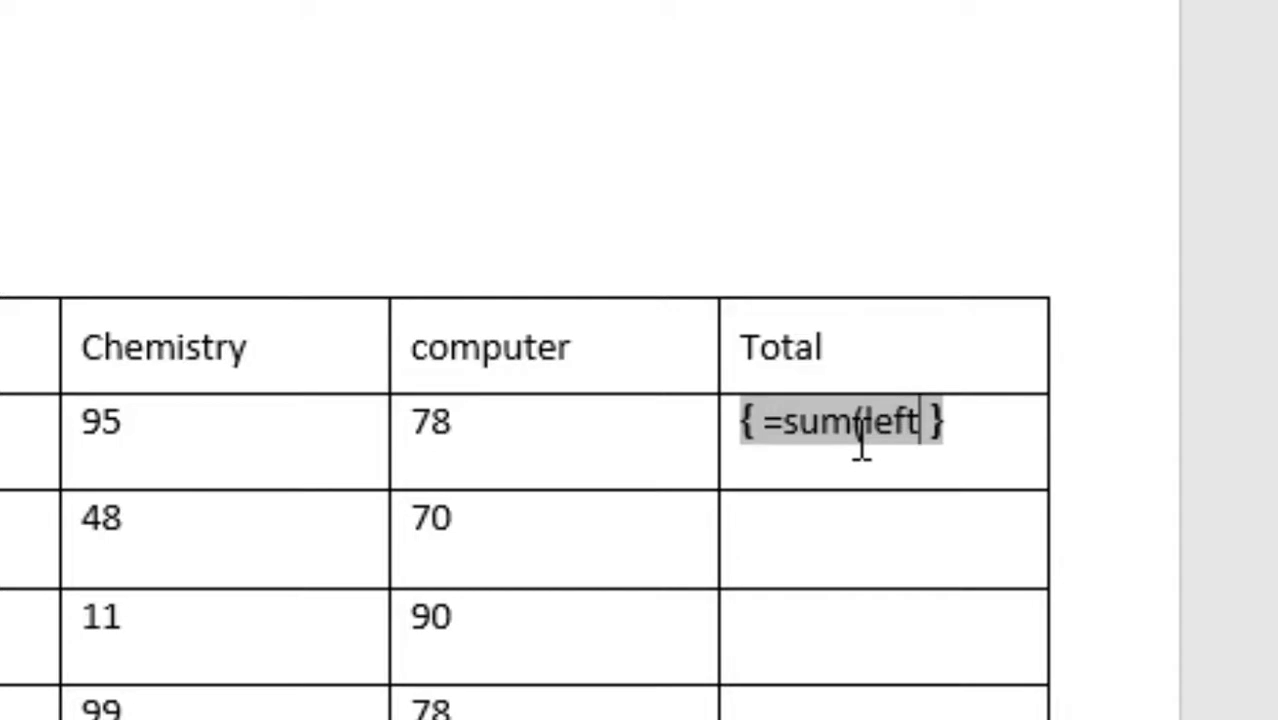
pyautogui.write(')')
pyautogui.press('F9')
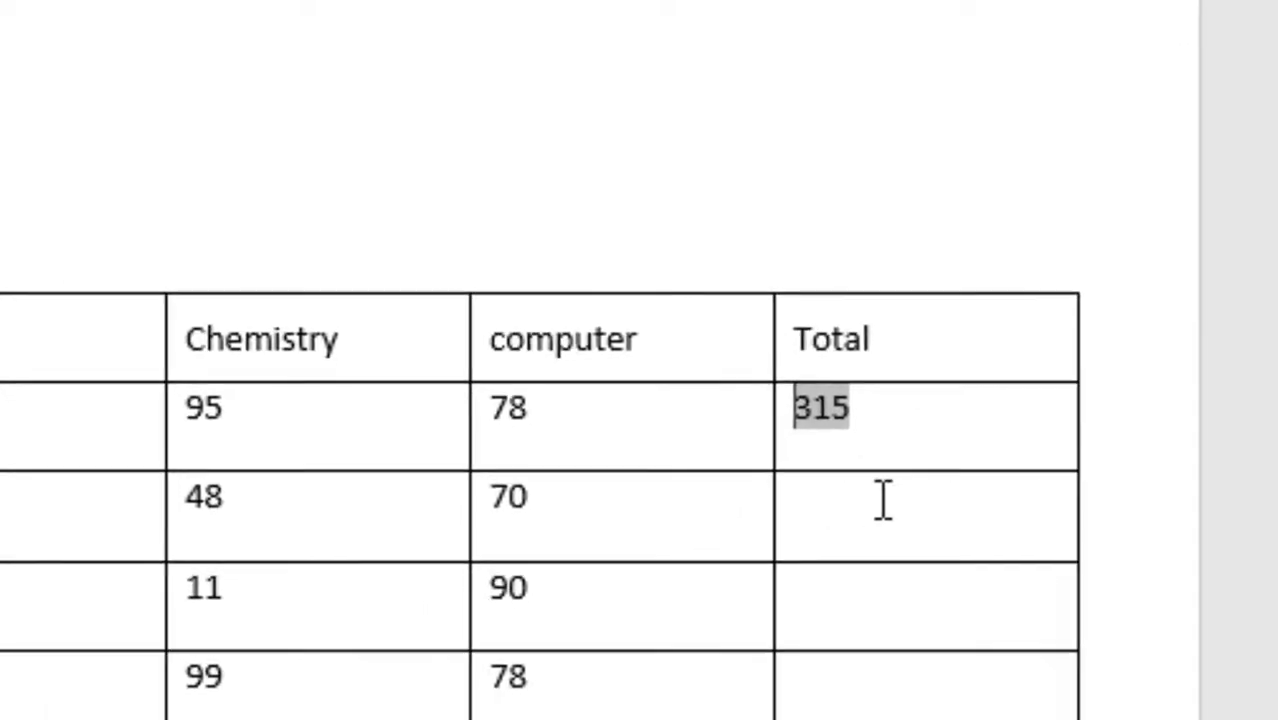
# Copy Yasir's 315 sum field into Nadir's, Sabir's and Noman's Total cells
pyautogui.click(836, 519)
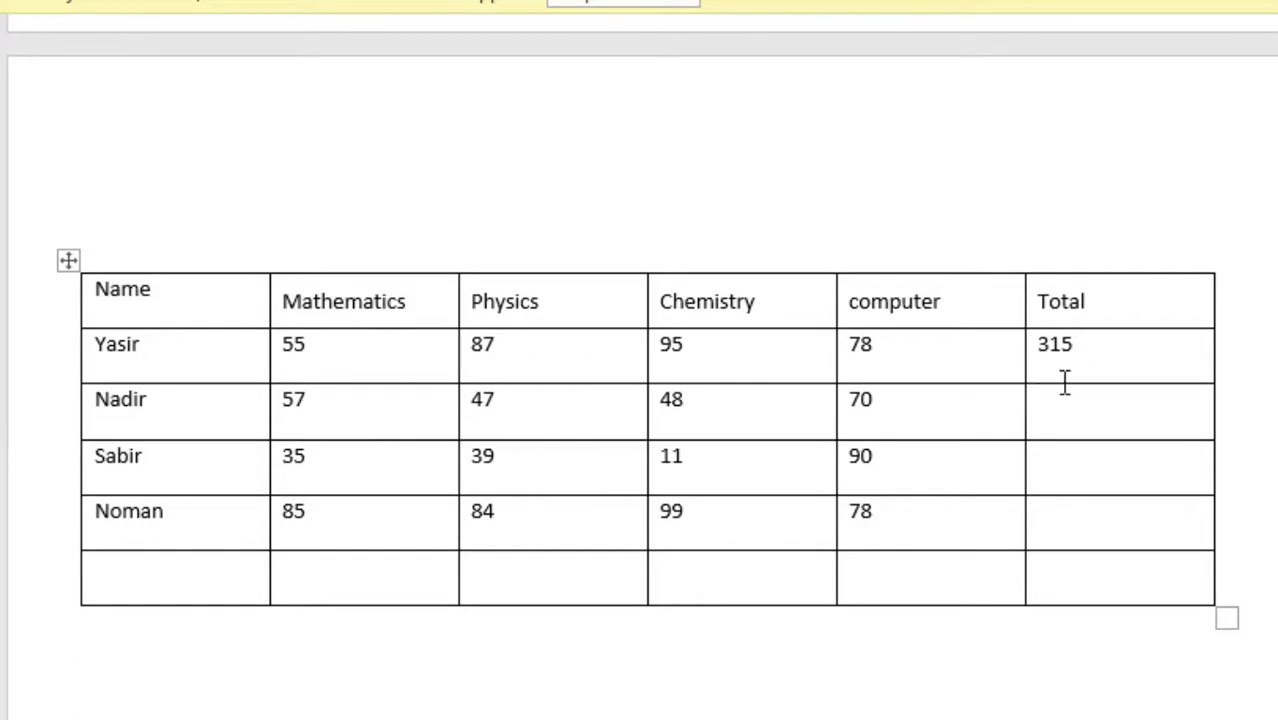
pyautogui.moveTo(1087, 350); pyautogui.dragTo(1037, 347)
pyautogui.rightClick(1053, 350)
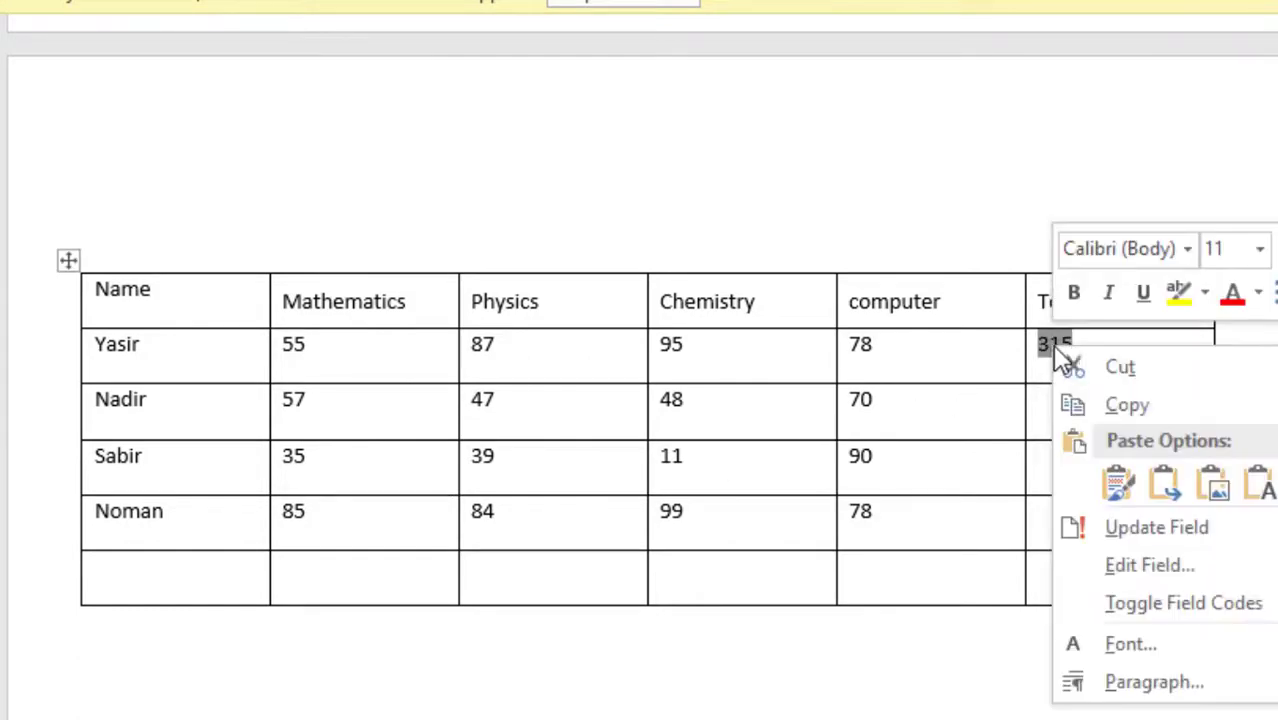
pyautogui.click(1135, 405)
pyautogui.click(1080, 415)
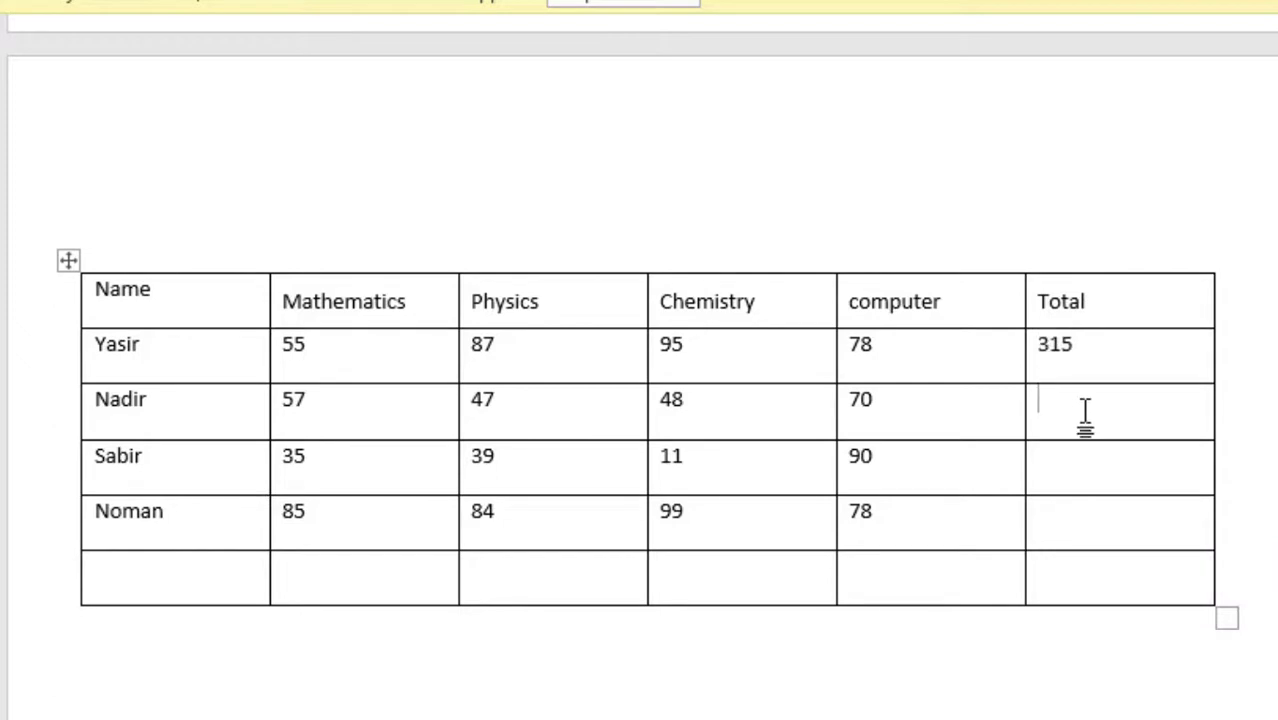
pyautogui.hotkey('ctrl', 'v')
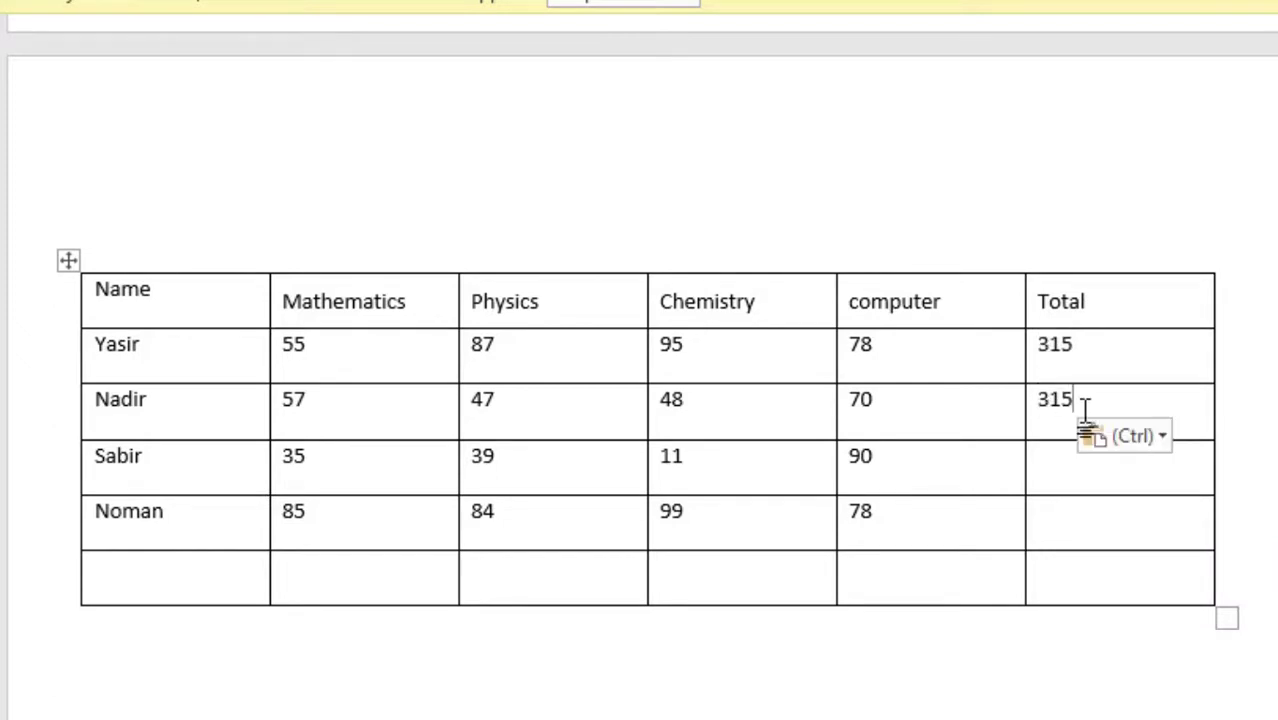
pyautogui.hotkey('ctrl', 'v')
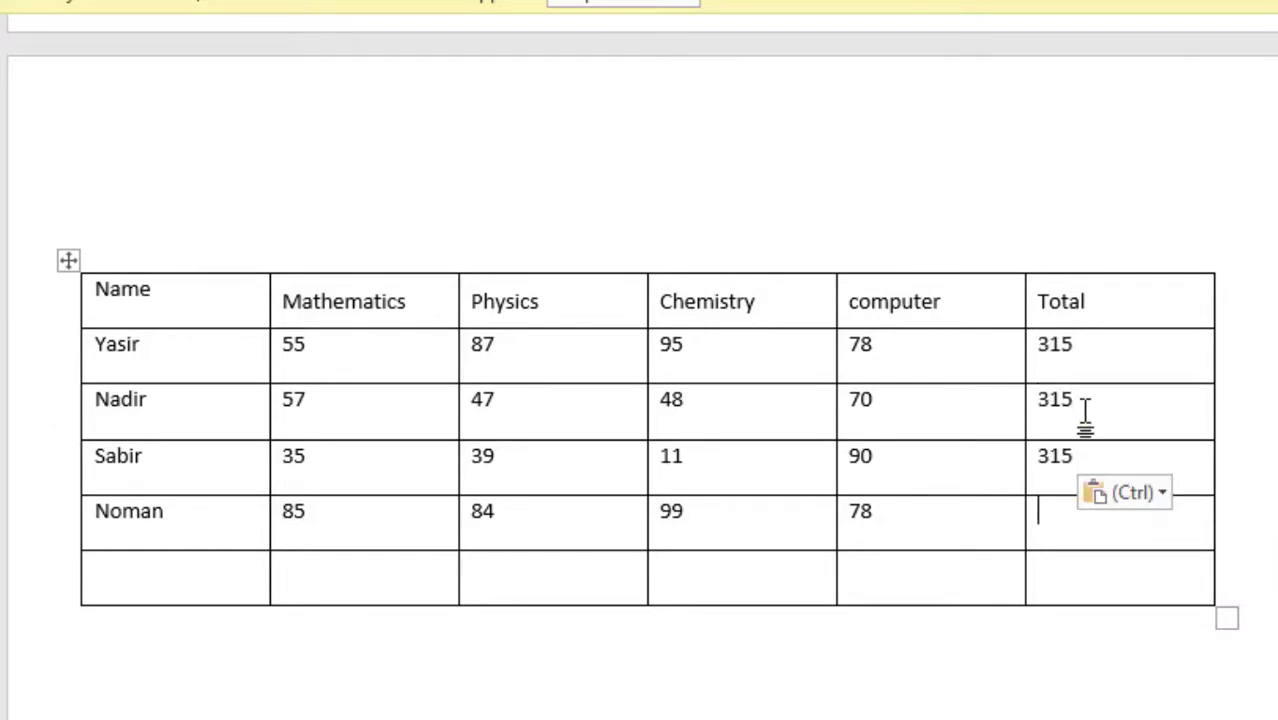
pyautogui.hotkey('ctrl', 'v')
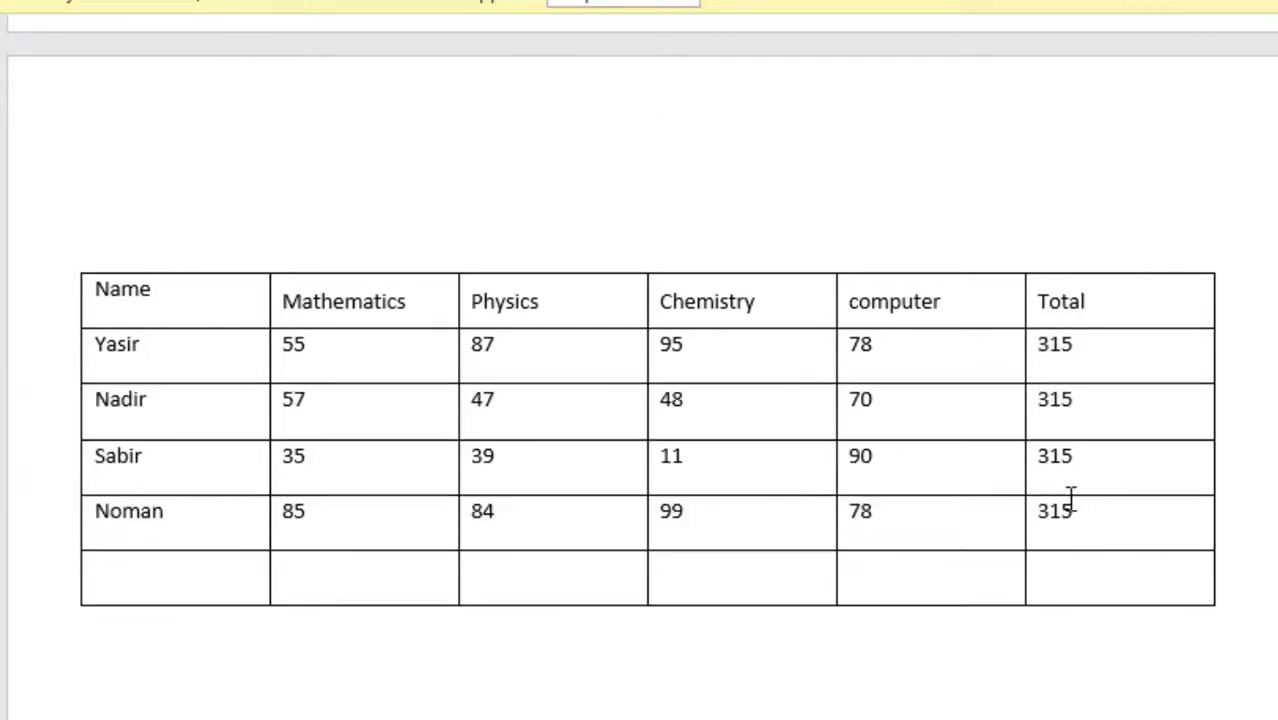
# Update the Total column fields so they read 315, 222, 175 and 346
pyautogui.moveTo(1064, 505); pyautogui.dragTo(1058, 355)
pyautogui.moveTo(1124, 400)
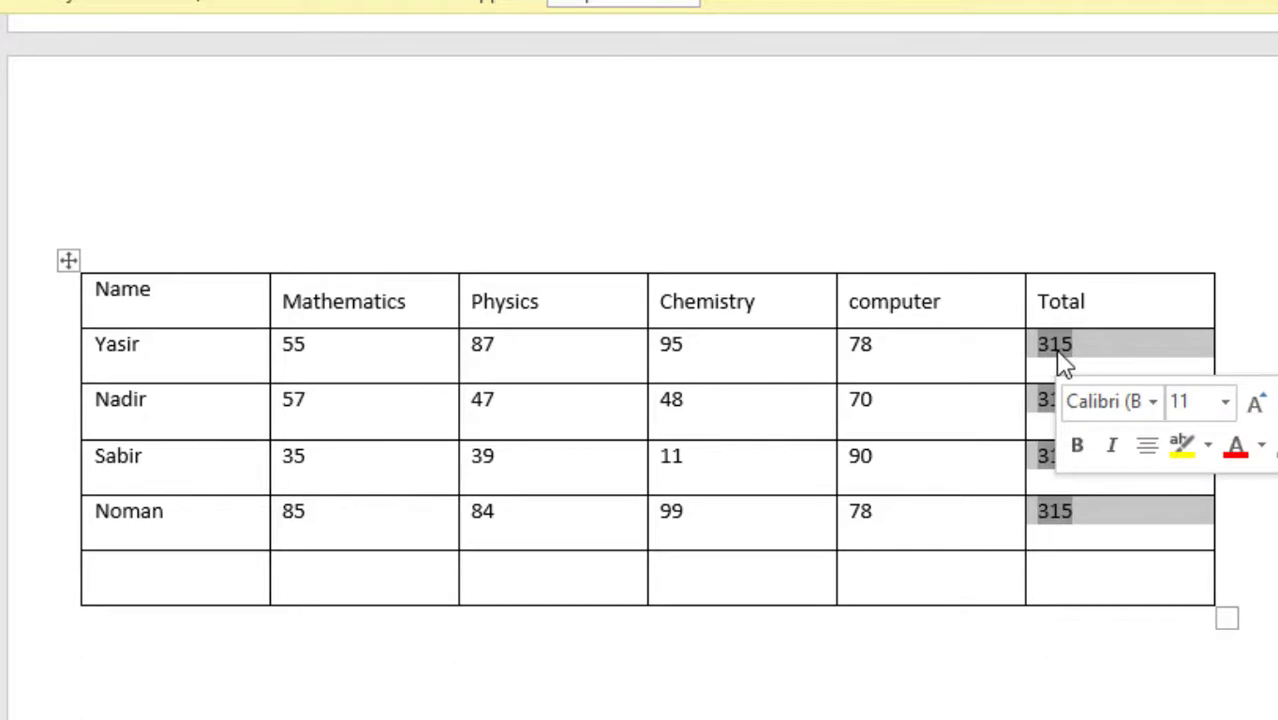
pyautogui.press('F9')
pyautogui.click(1050, 635)
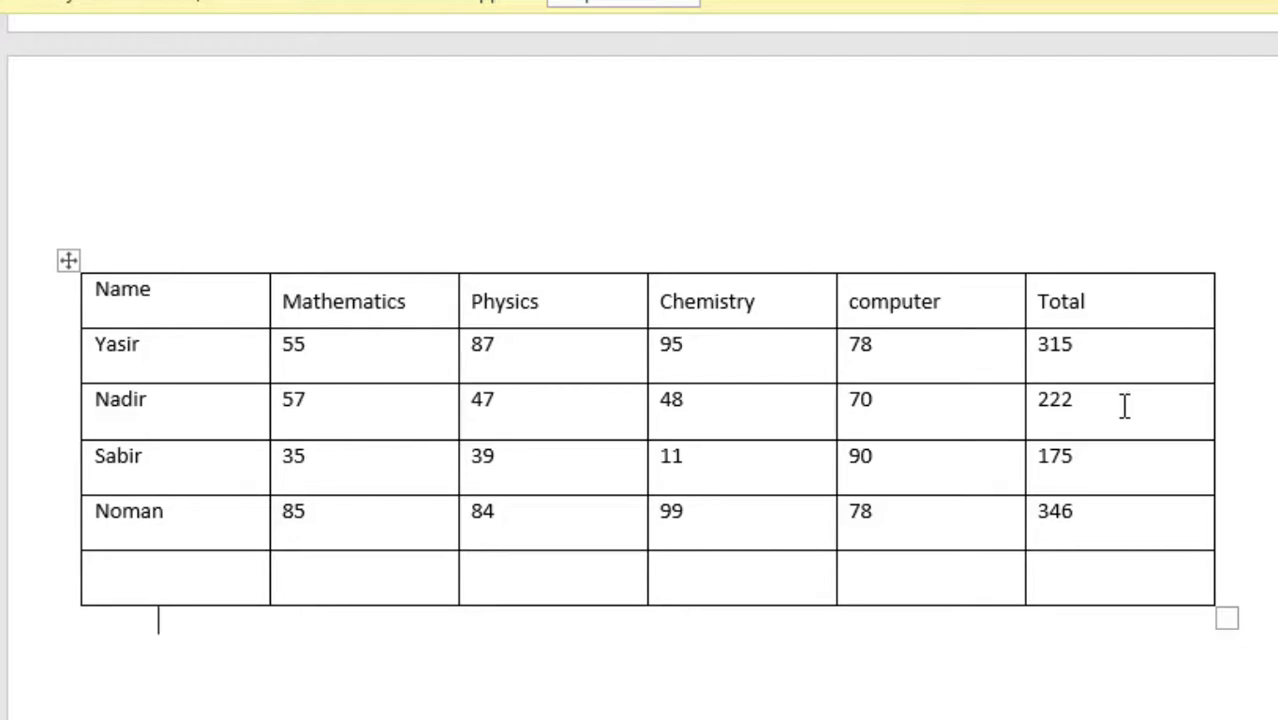
# Undo the totals and give Yasir's cell a =SUM(LEFT) formula showing 315
pyautogui.hotkey('ctrl', 'z')
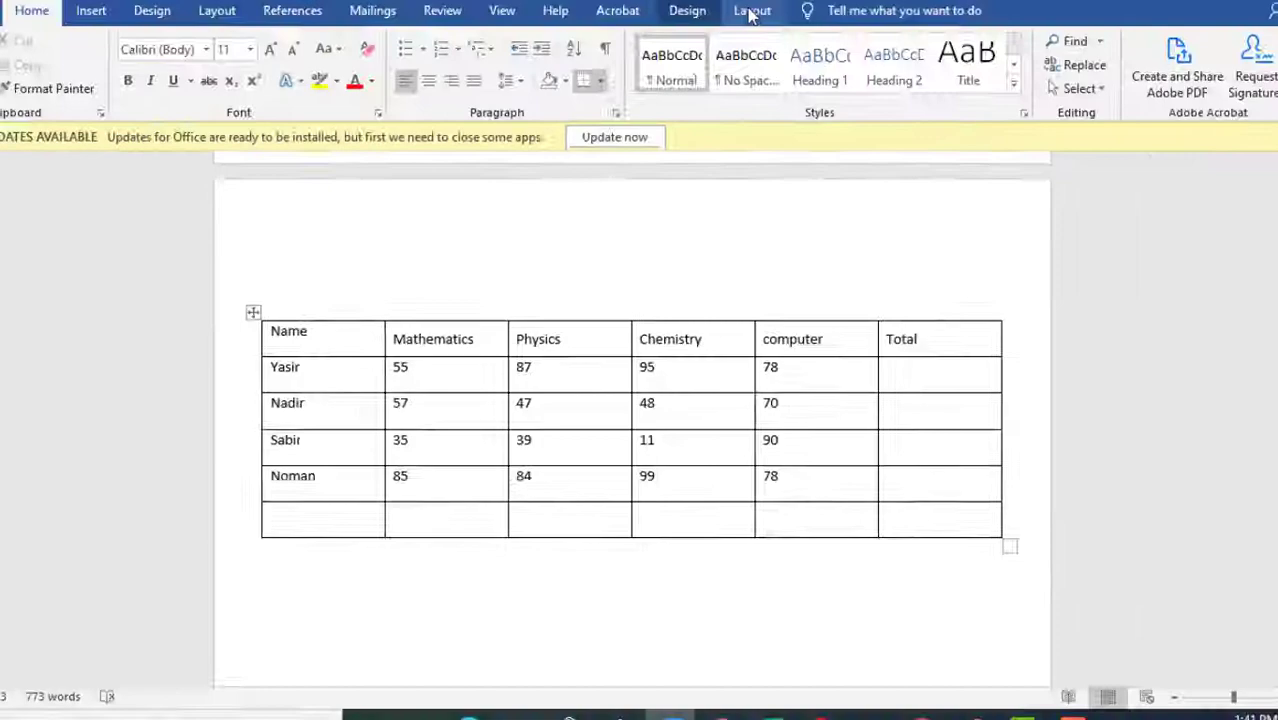
pyautogui.click(739, 47)
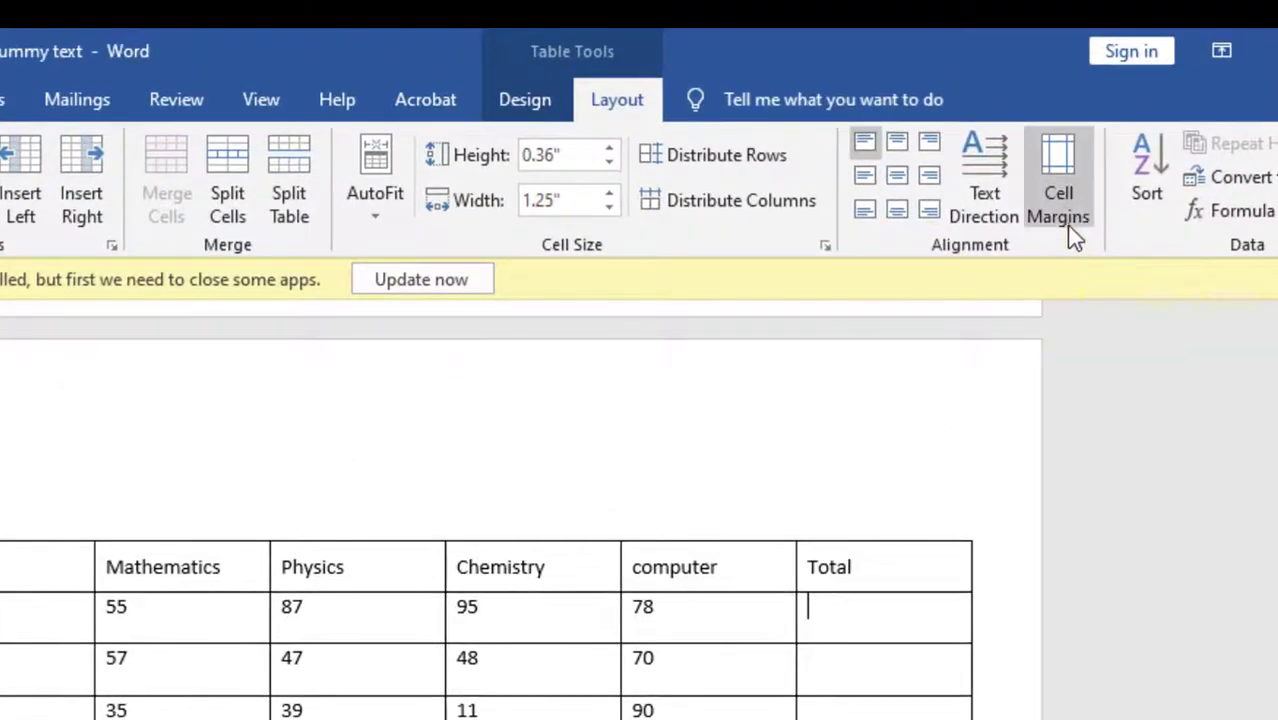
pyautogui.click(1210, 212)
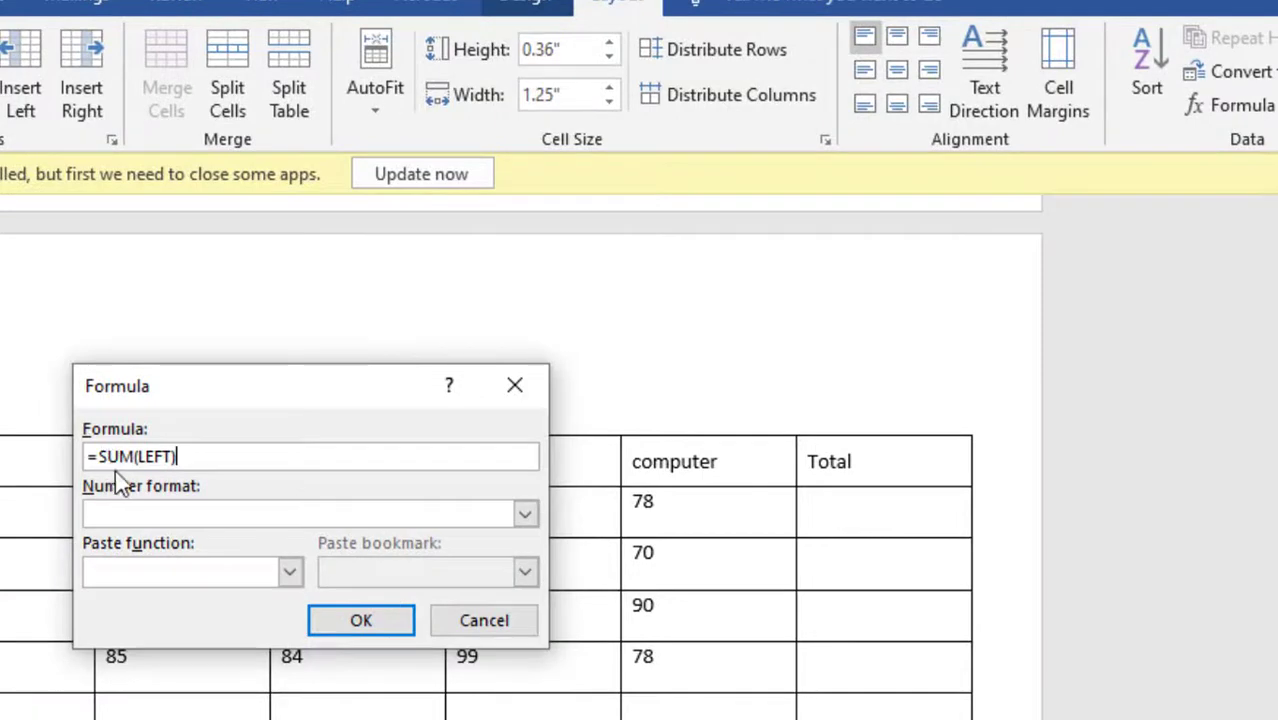
pyautogui.click(360, 622)
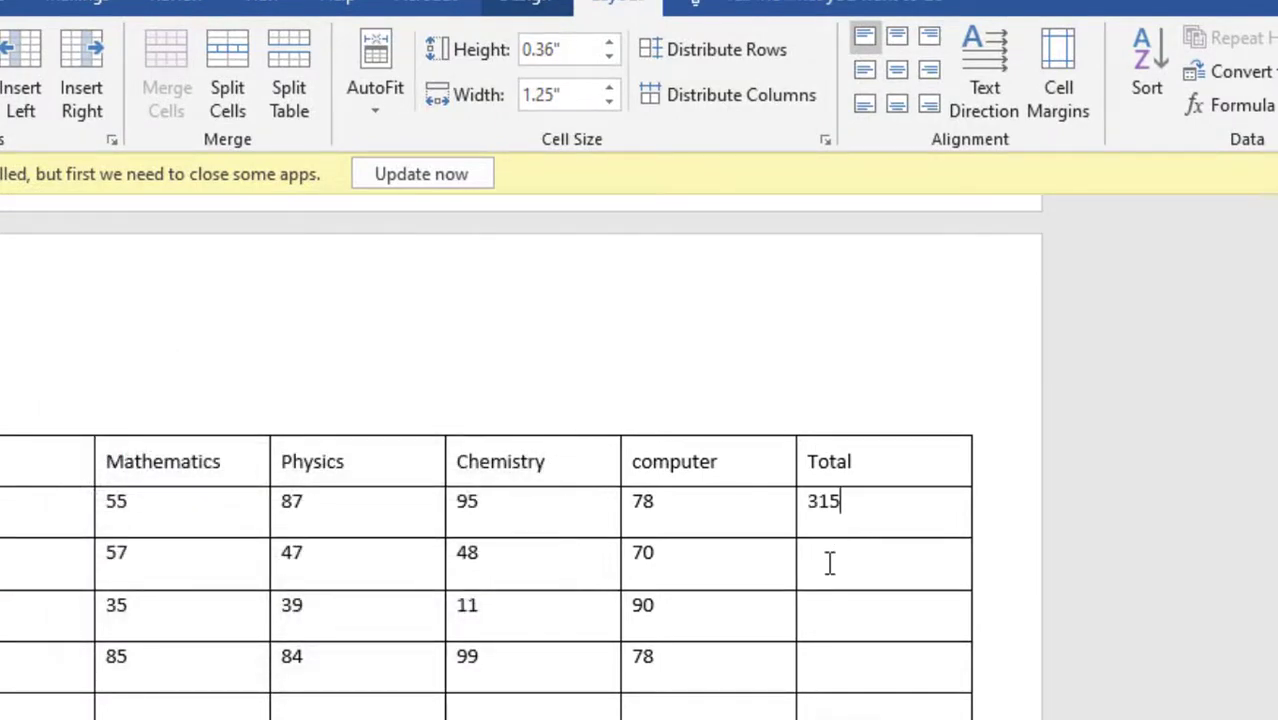
# Copy Yasir's 315 field into Nadir's Total cell and update it to 222
pyautogui.moveTo(848, 505); pyautogui.dragTo(810, 505)
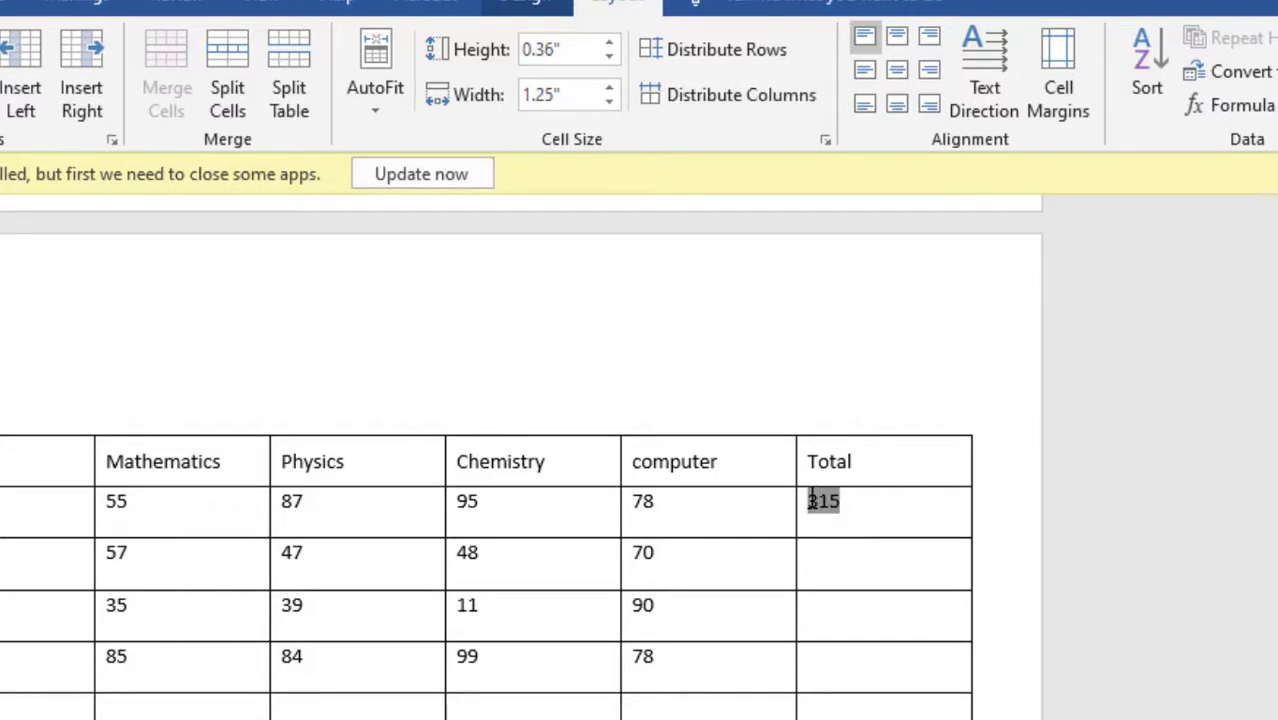
pyautogui.rightClick(816, 507)
pyautogui.click(848, 552)
pyautogui.rightClick(822, 561)
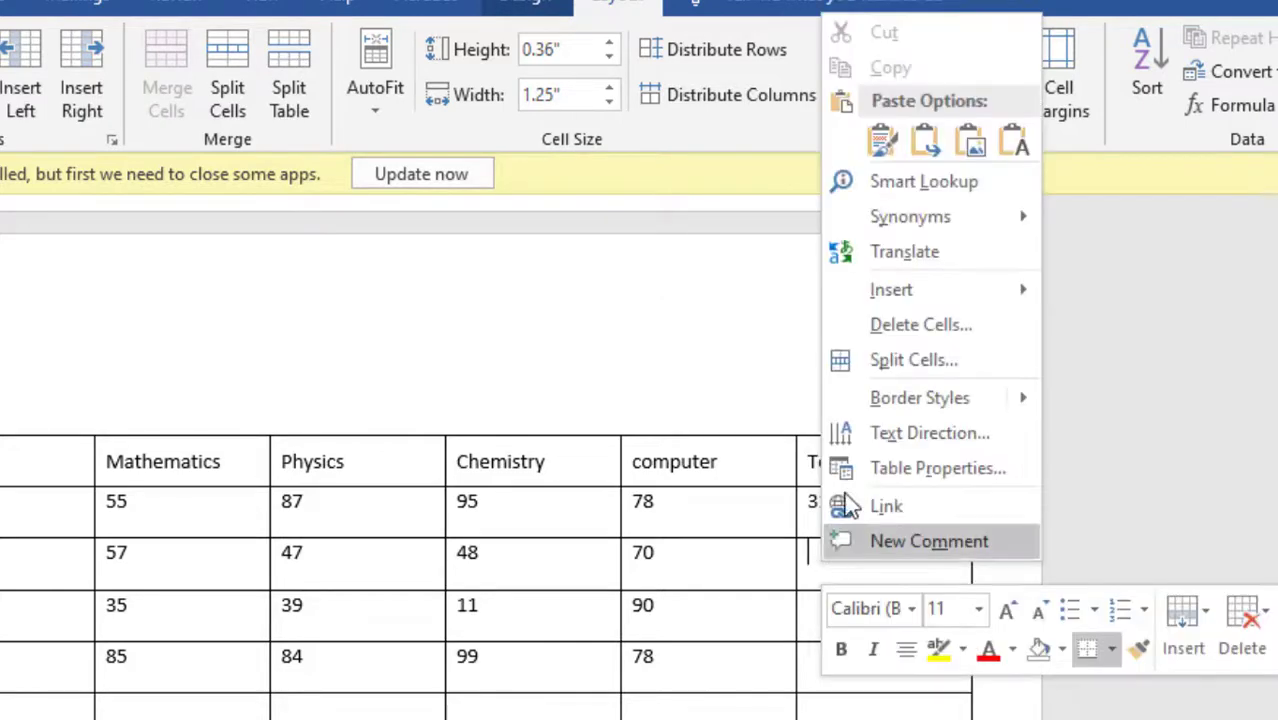
pyautogui.click(885, 145)
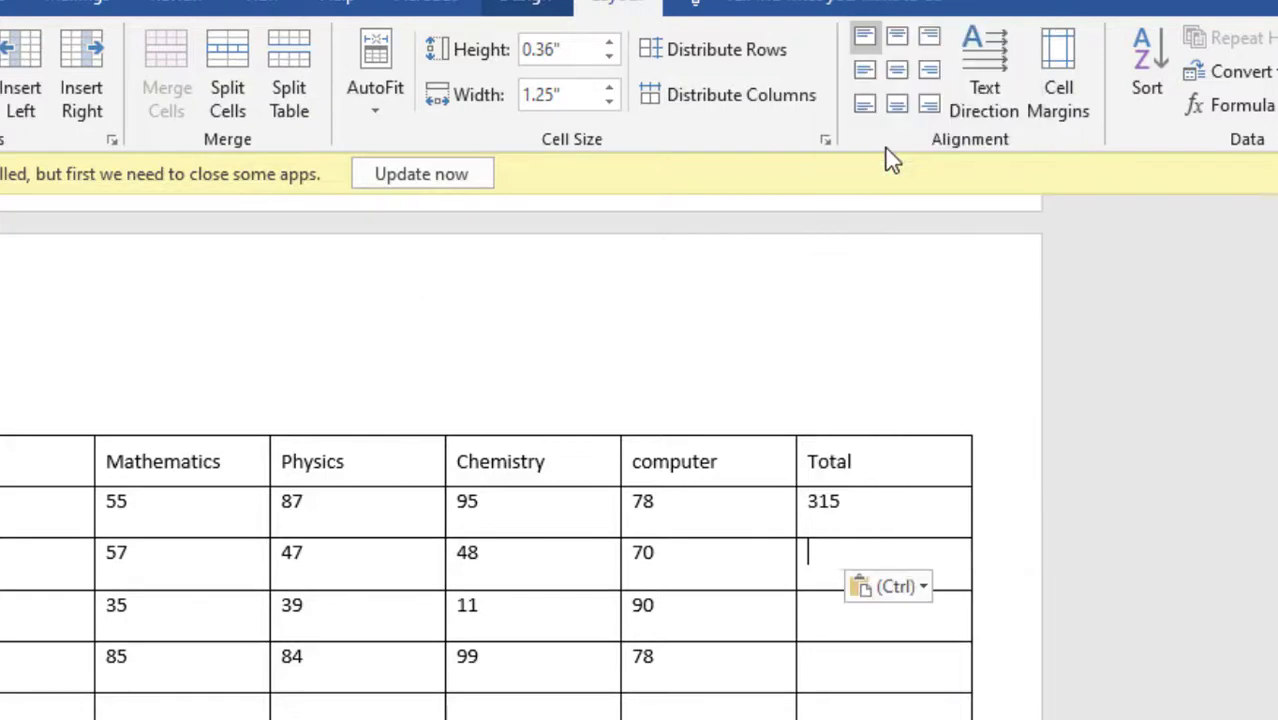
pyautogui.doubleClick(827, 552)
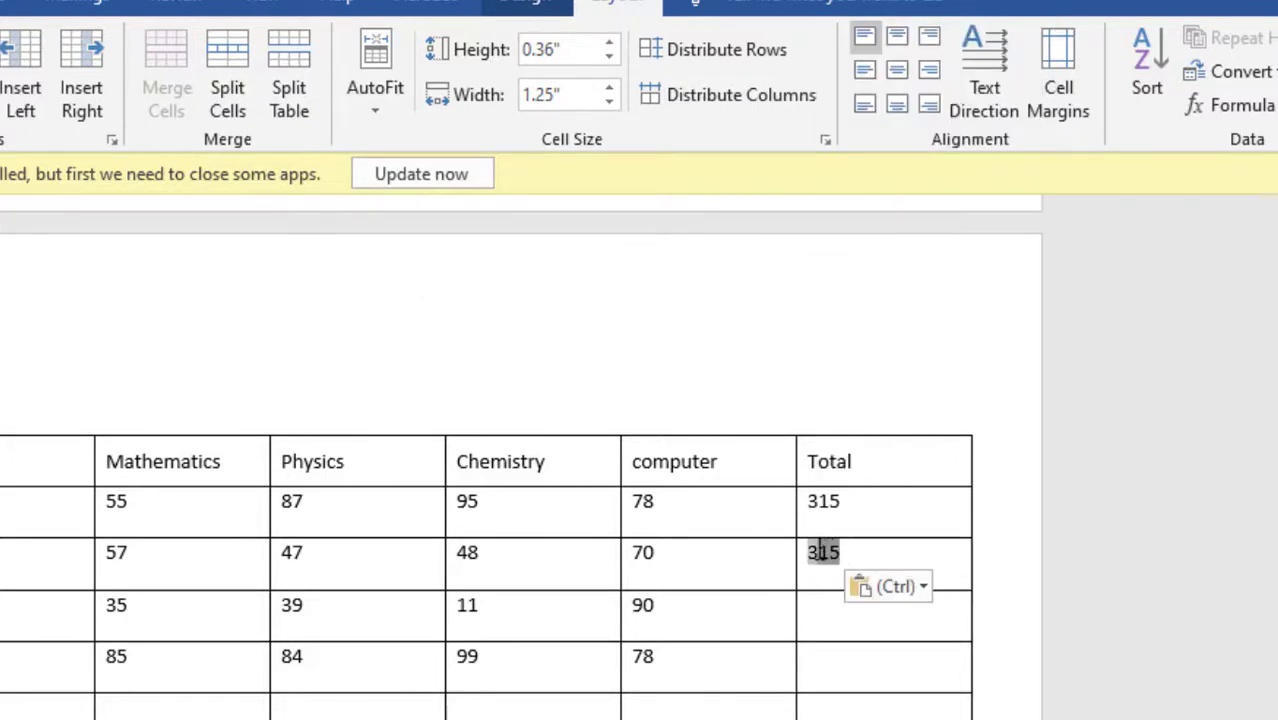
pyautogui.rightClick(815, 563)
pyautogui.rightClick(815, 563)
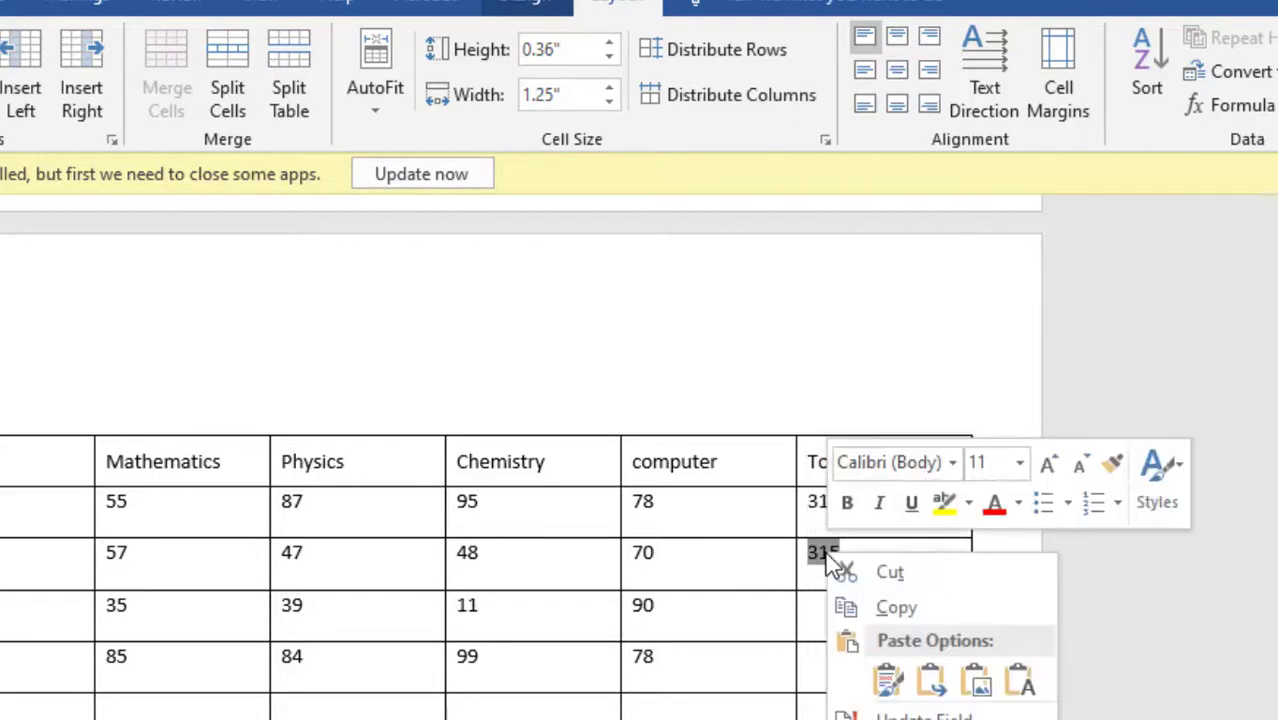
pyautogui.click(887, 572)
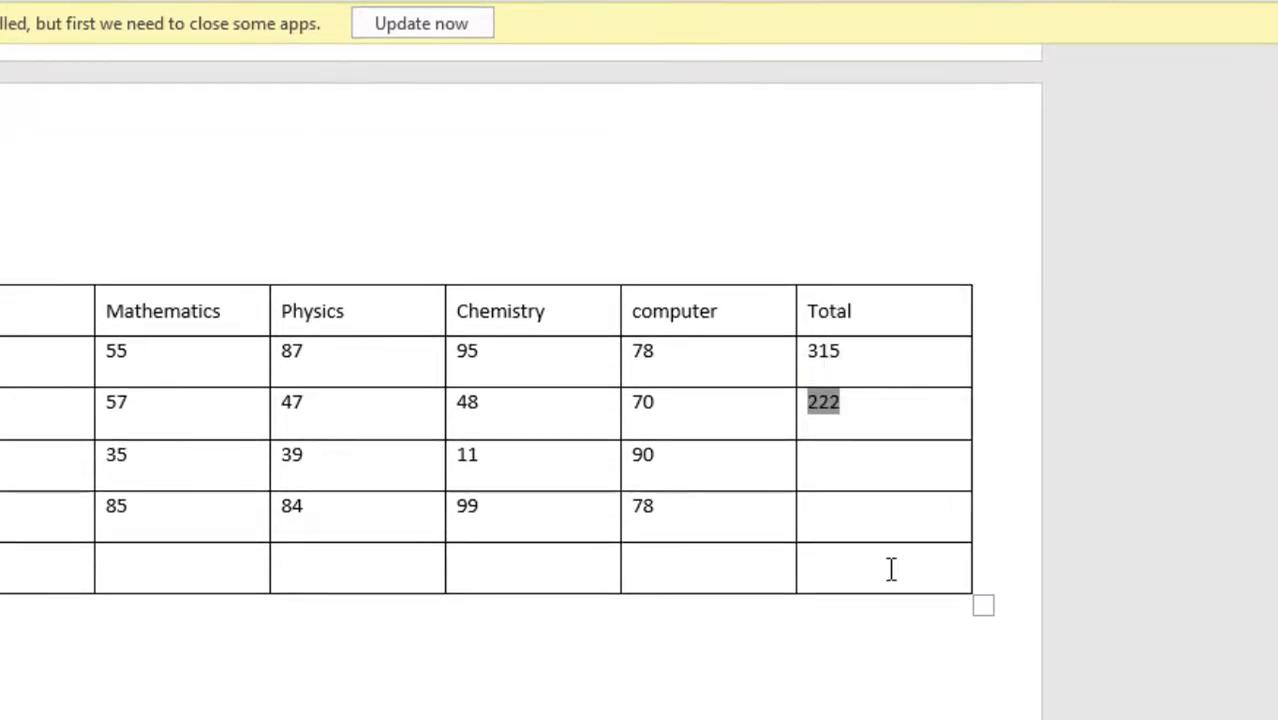
# Add an =average(above) field in the bottom Mathematics cell, showing 58
pyautogui.click(841, 465)
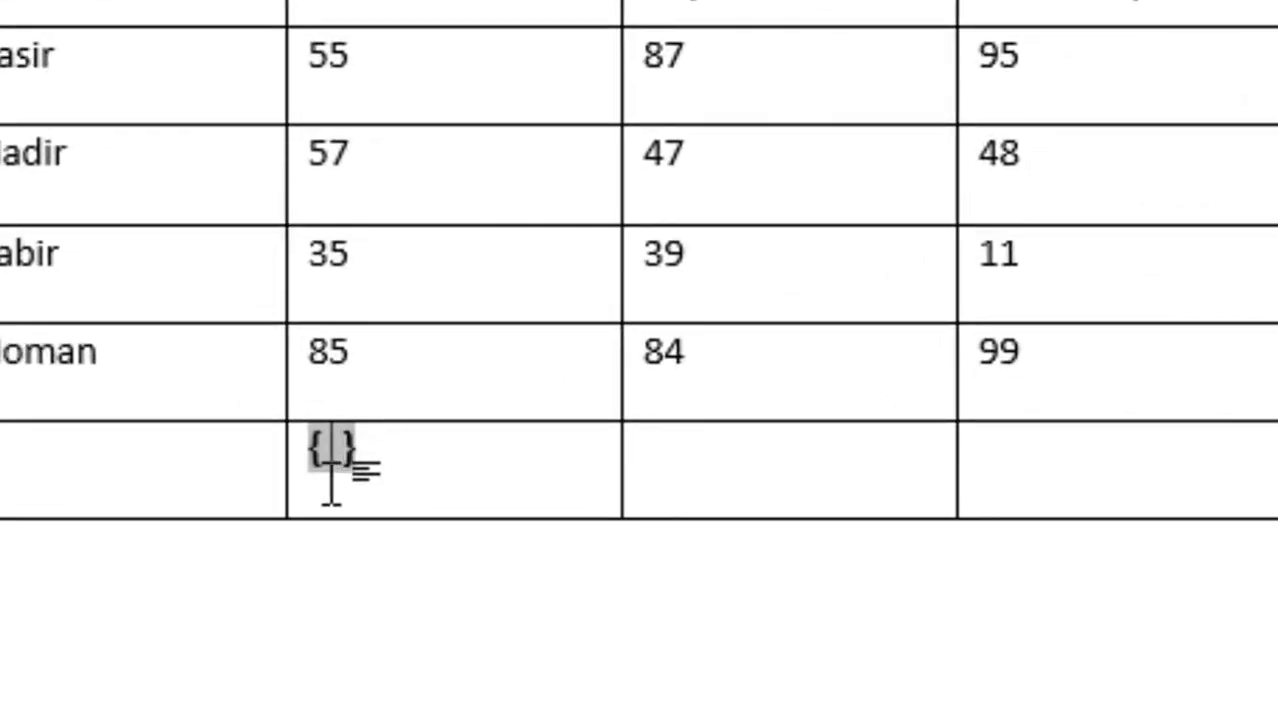
pyautogui.write('= ')
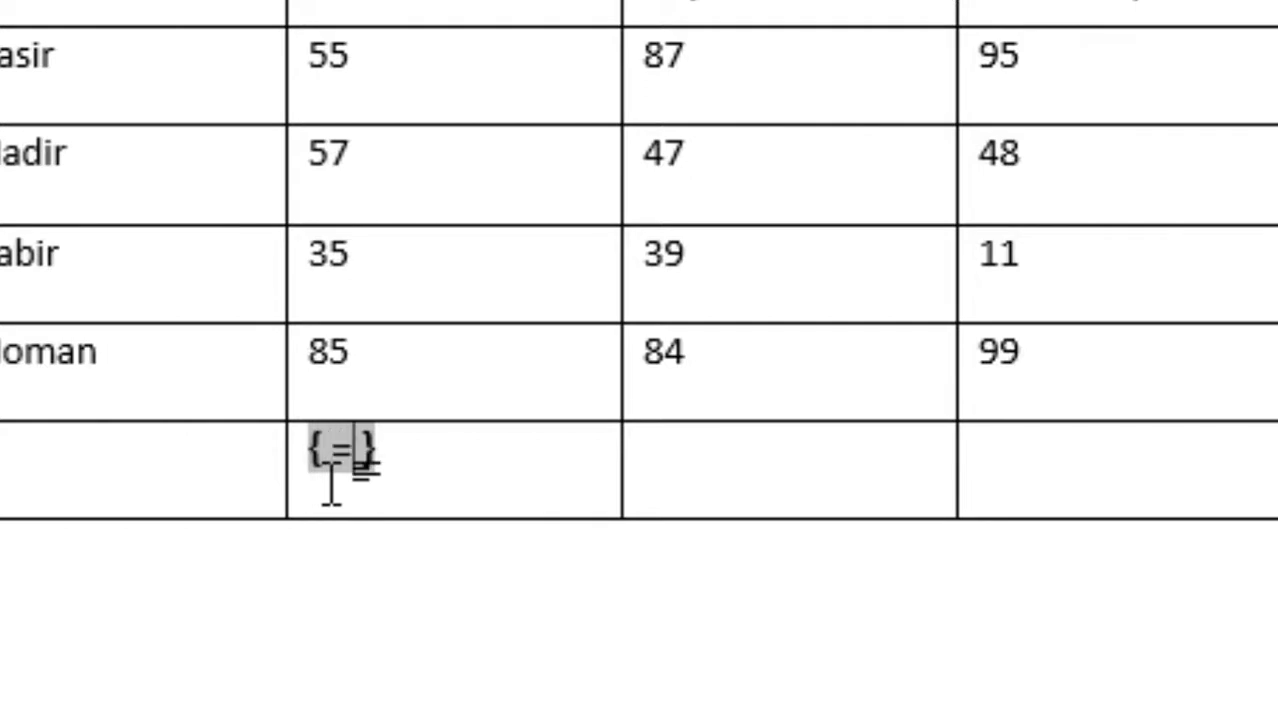
pyautogui.write('average ')
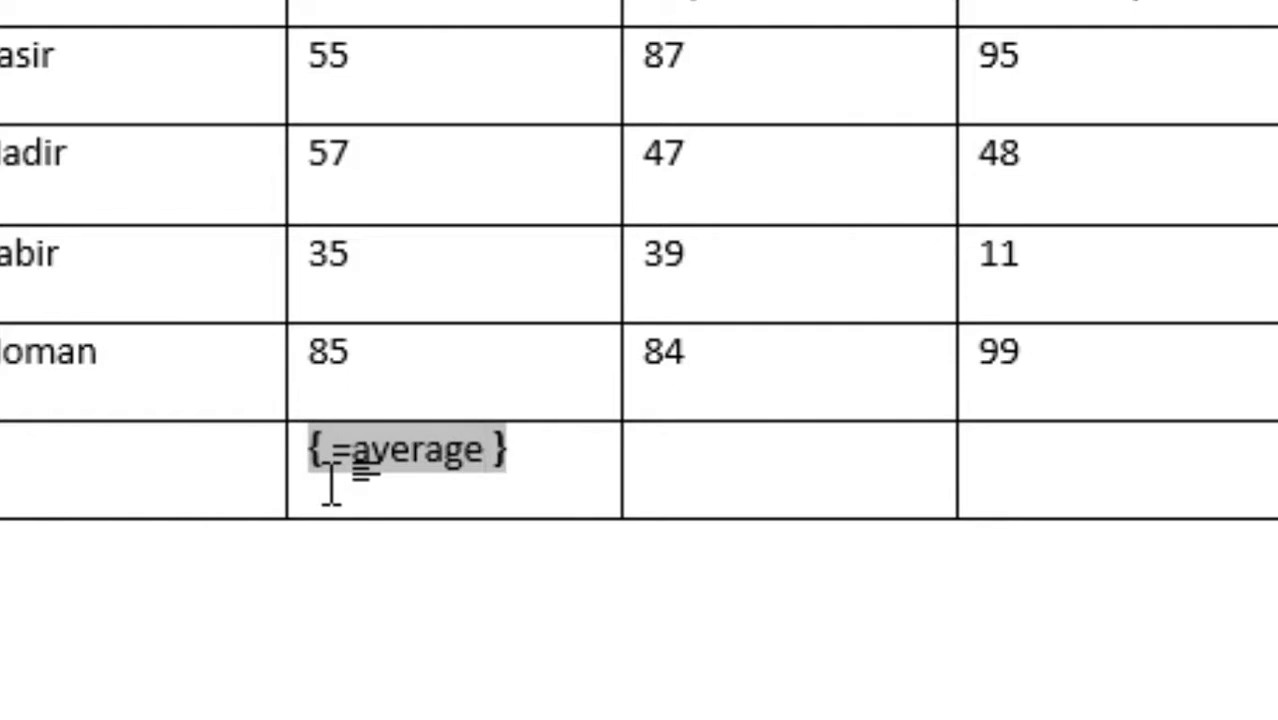
pyautogui.write('(a')
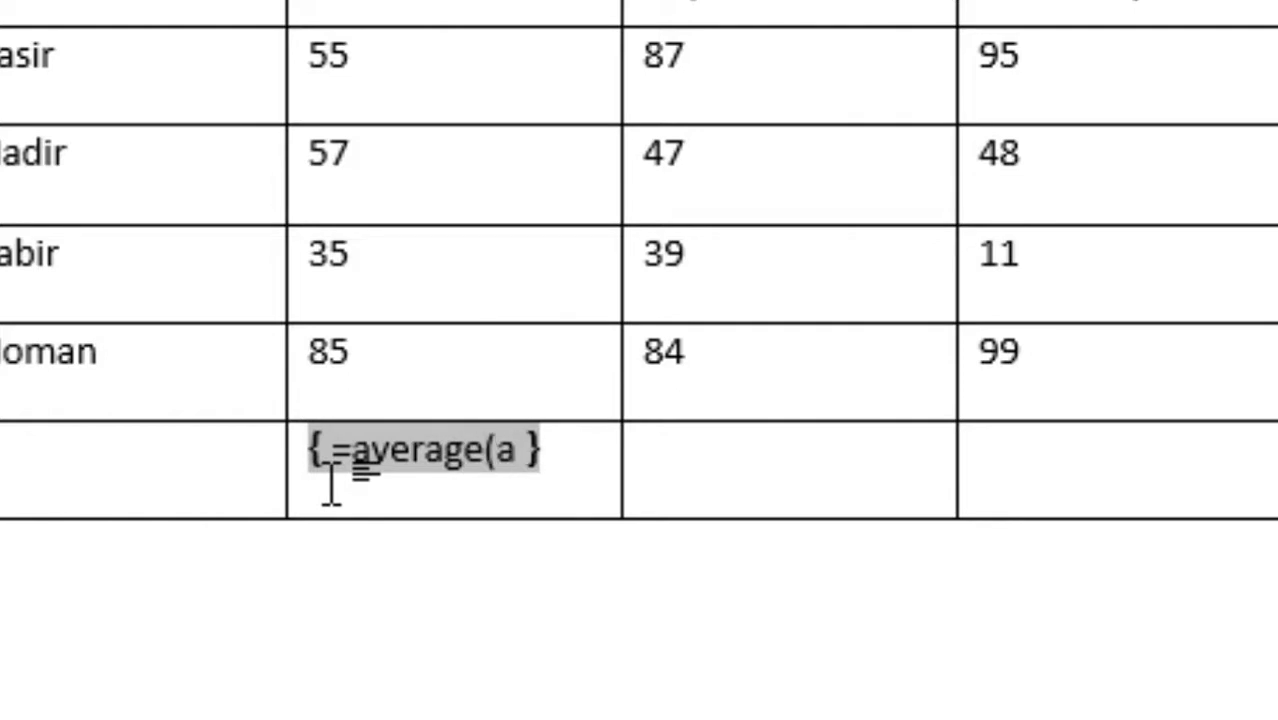
pyautogui.write('bove')
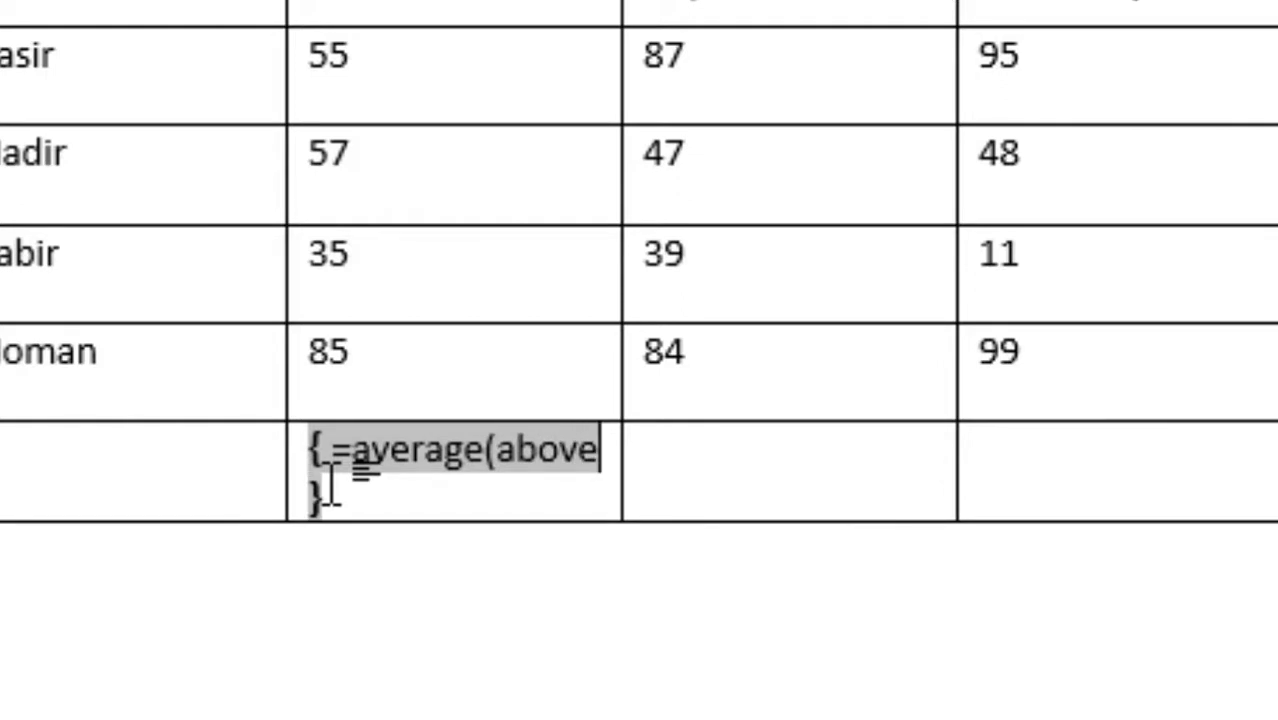
pyautogui.write(')')
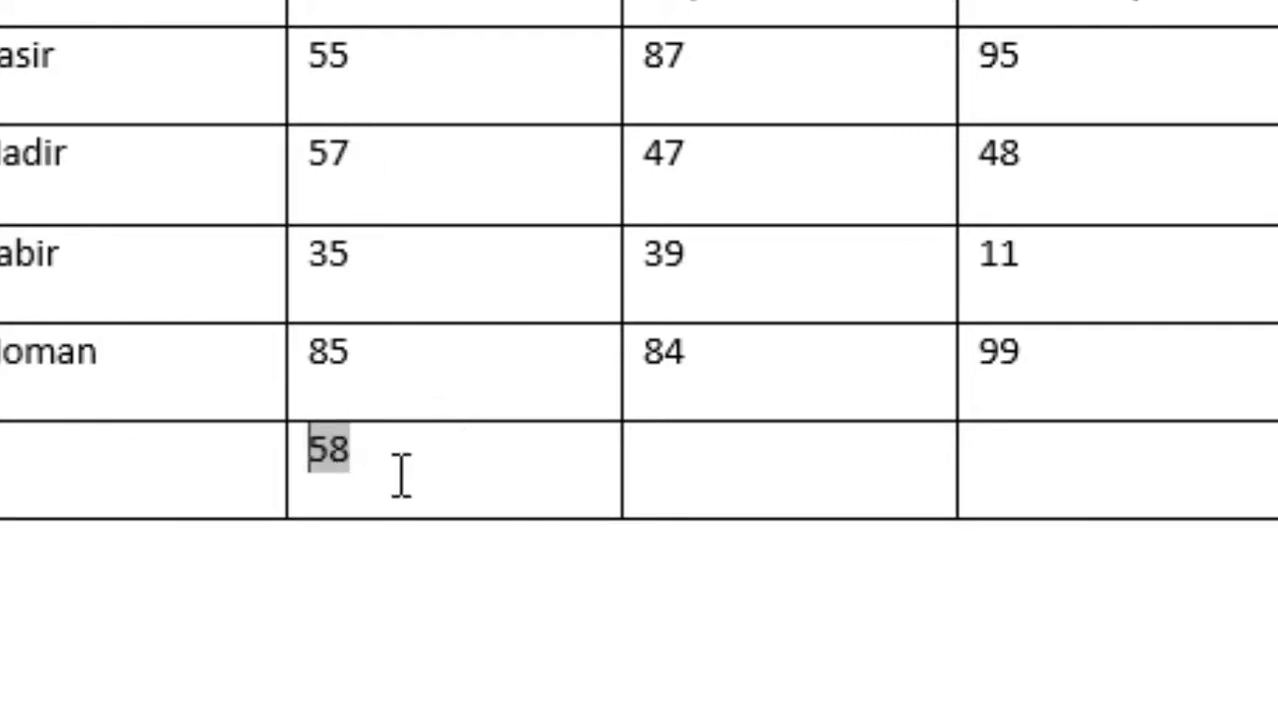
pyautogui.click(418, 462)
pyautogui.doubleClick(326, 448)
# Copy the 58 average into the Chemistry and computer bottom cells
pyautogui.rightClick(208, 422)
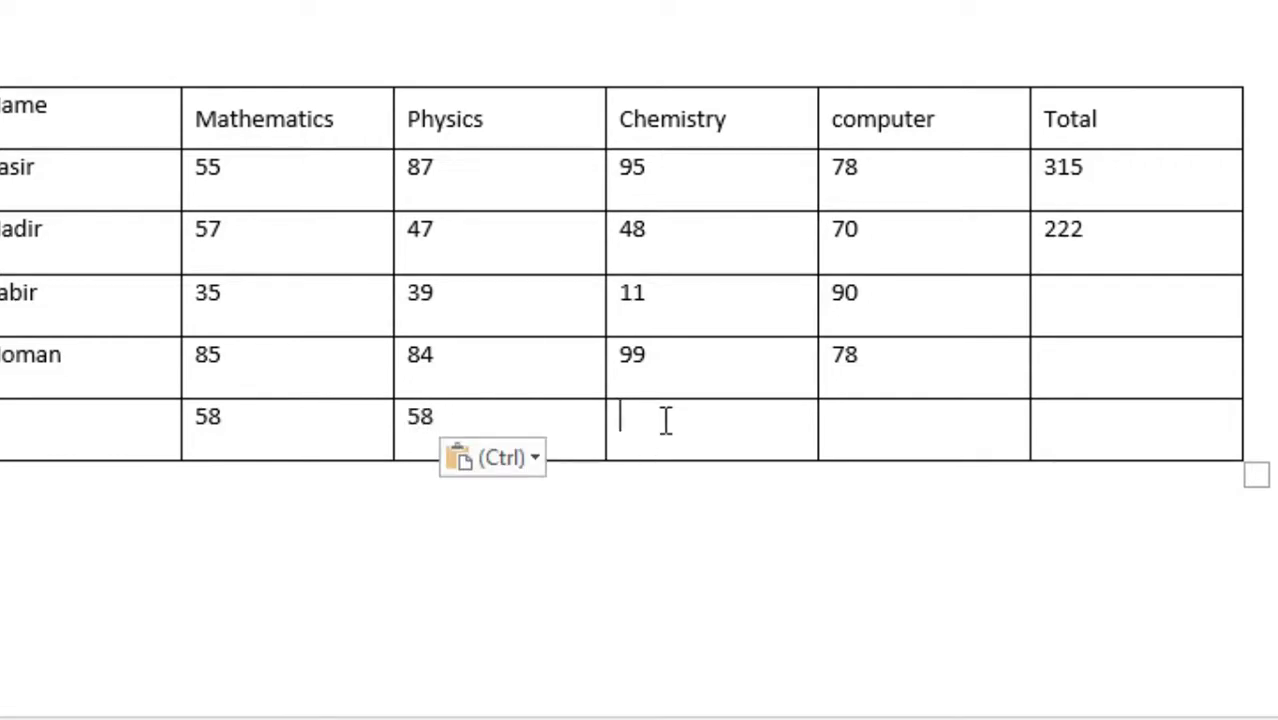
pyautogui.hotkey('ctrl', 'v')
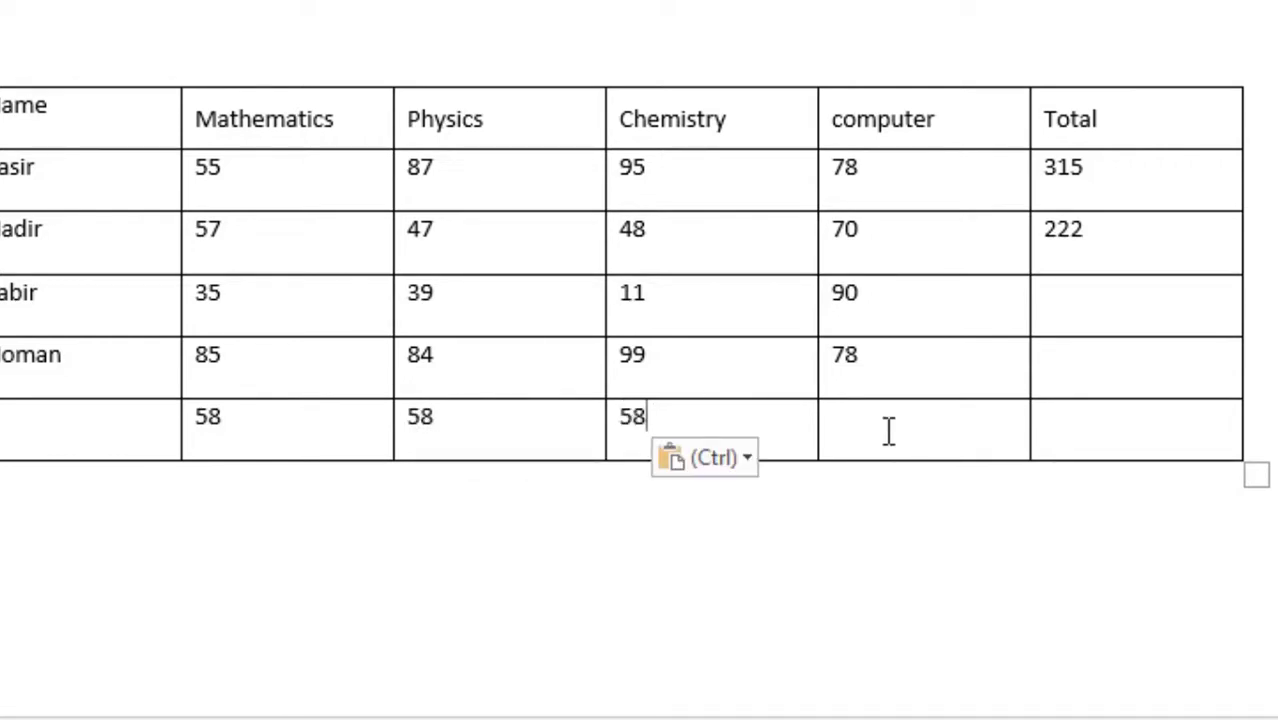
pyautogui.click(888, 430)
pyautogui.hotkey('ctrl', 'v')
pyautogui.rightClick(888, 430)
pyautogui.press('Escape')
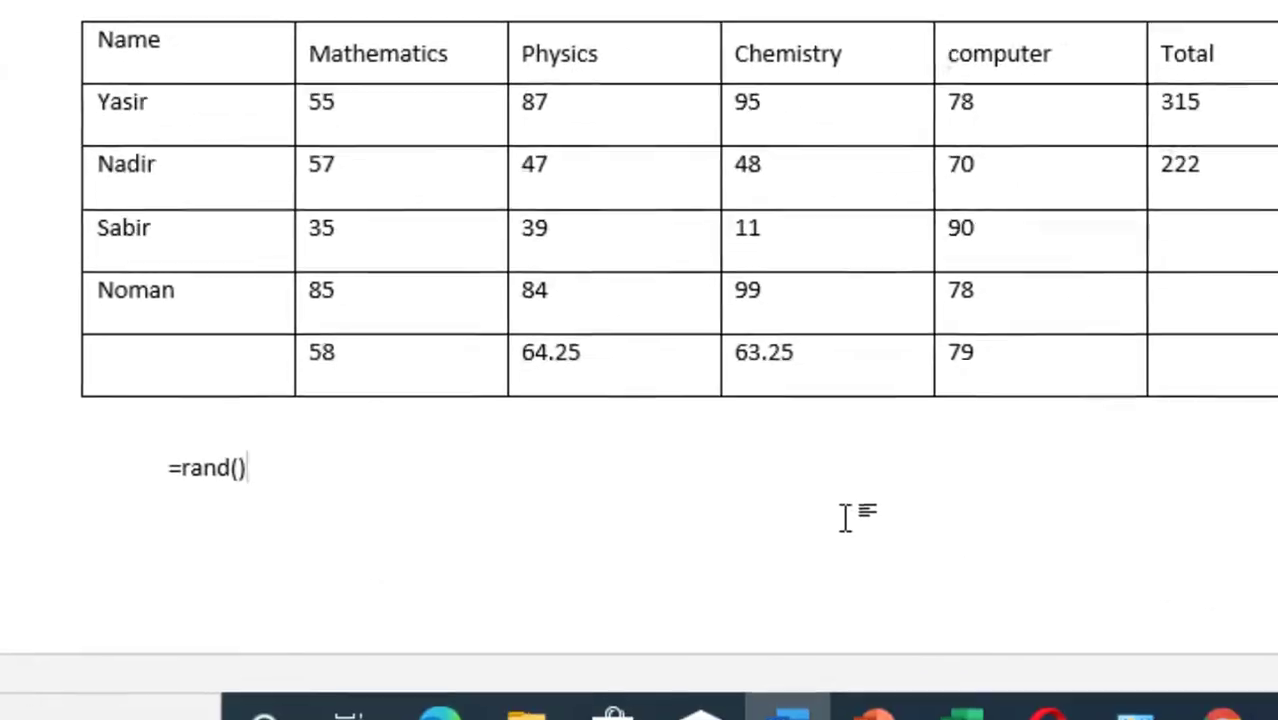
# Expand =rand() into five paragraphs of sample text below the table
pyautogui.press('Return')
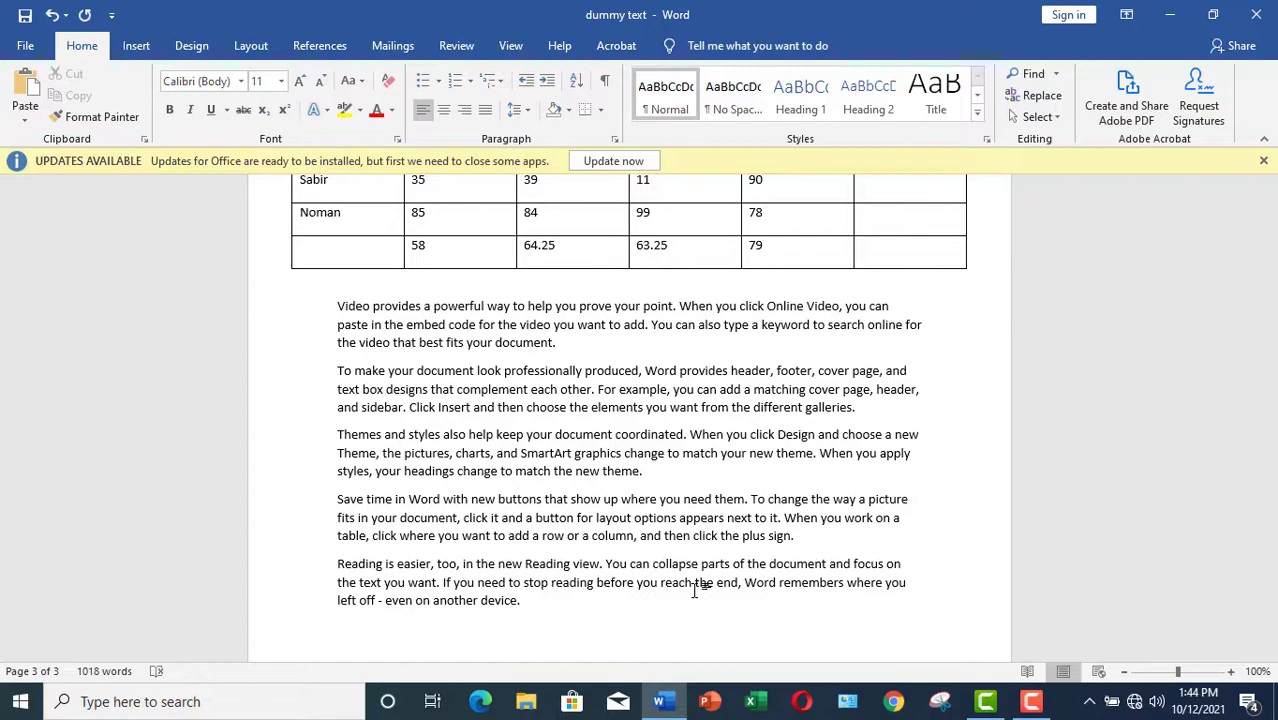
# Generate sample text with =rand(3,3) on the last line and review the new paragraphs
pyautogui.write('=')
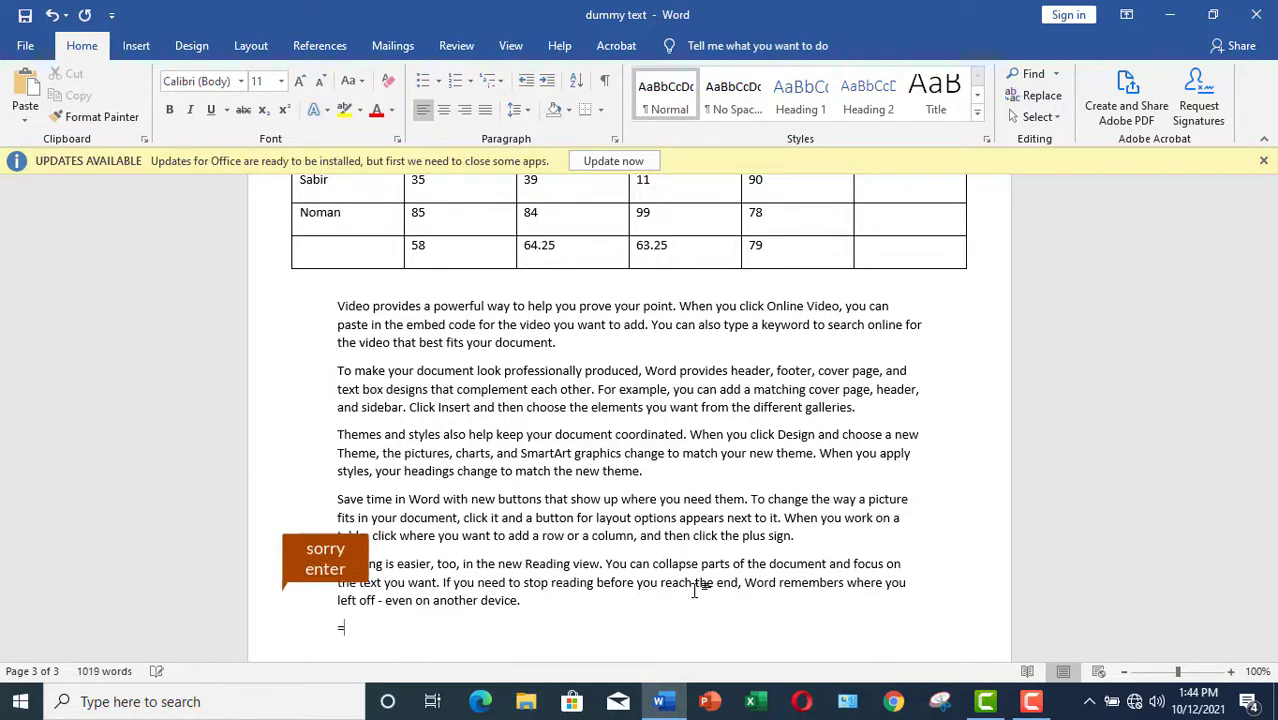
pyautogui.write('rand')
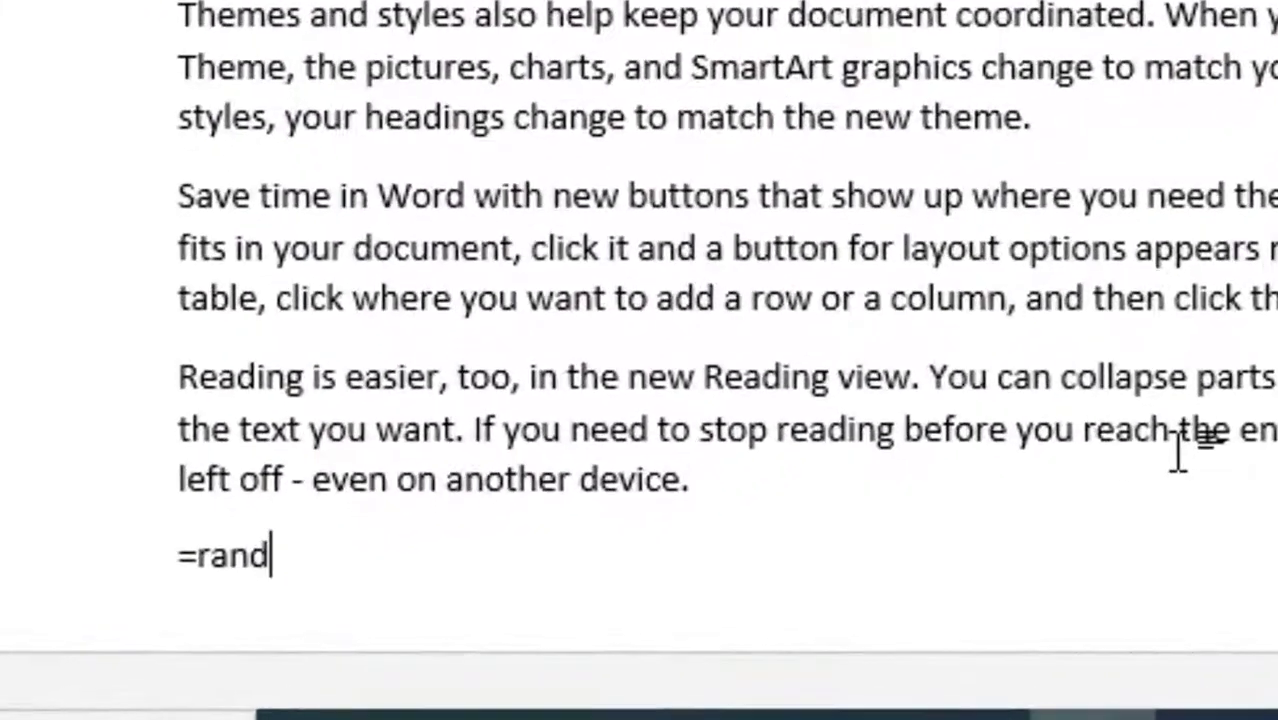
pyautogui.write('(')
pyautogui.write('3,3)')
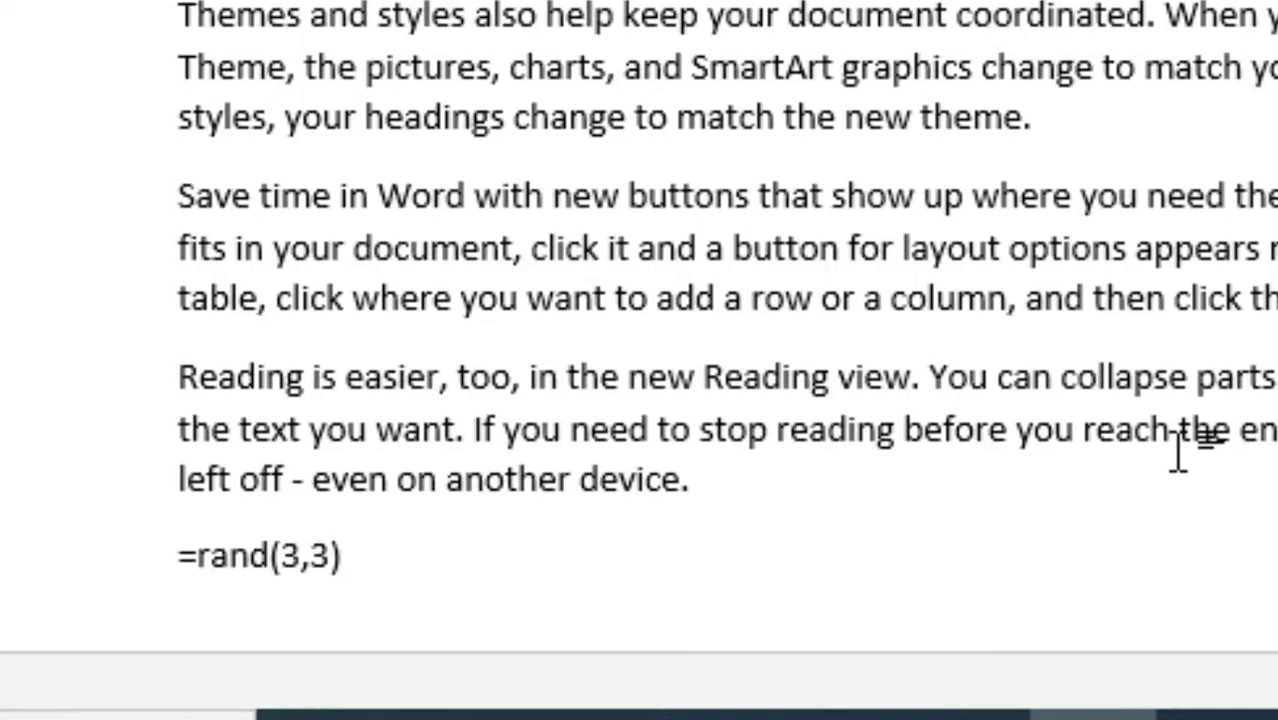
pyautogui.press('Return')
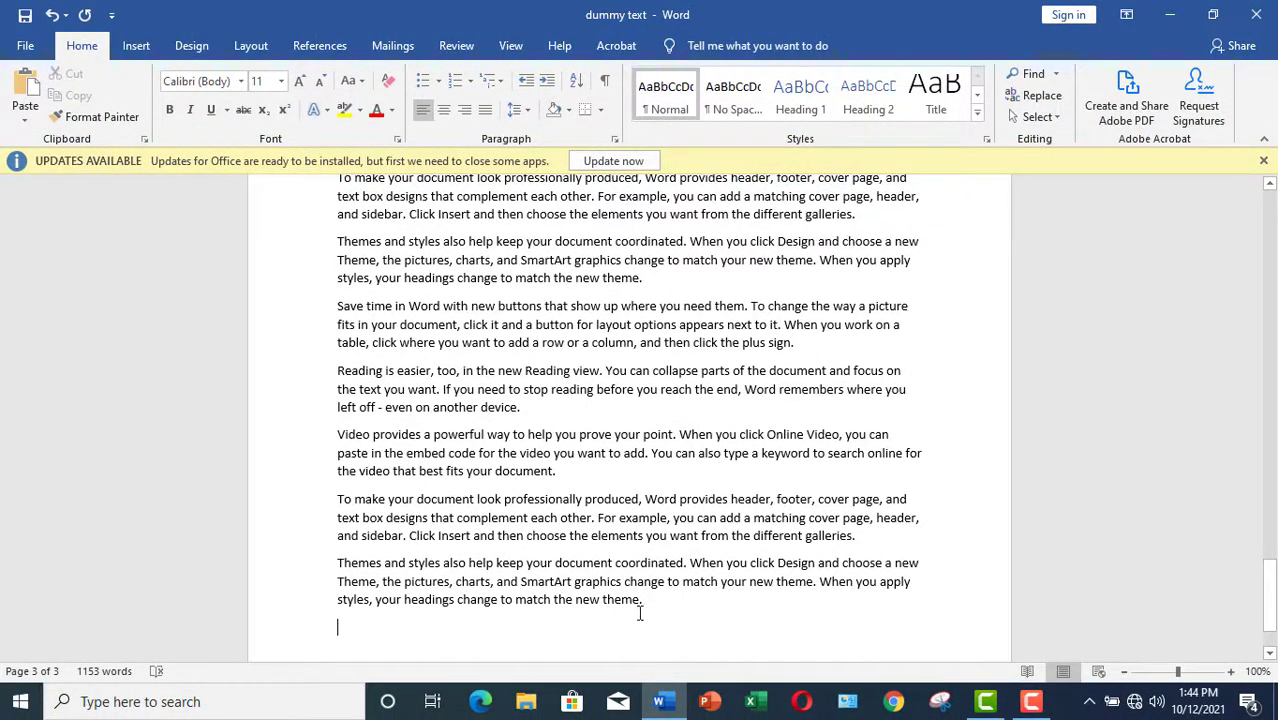
pyautogui.moveTo(466, 563); pyautogui.dragTo(337, 434)
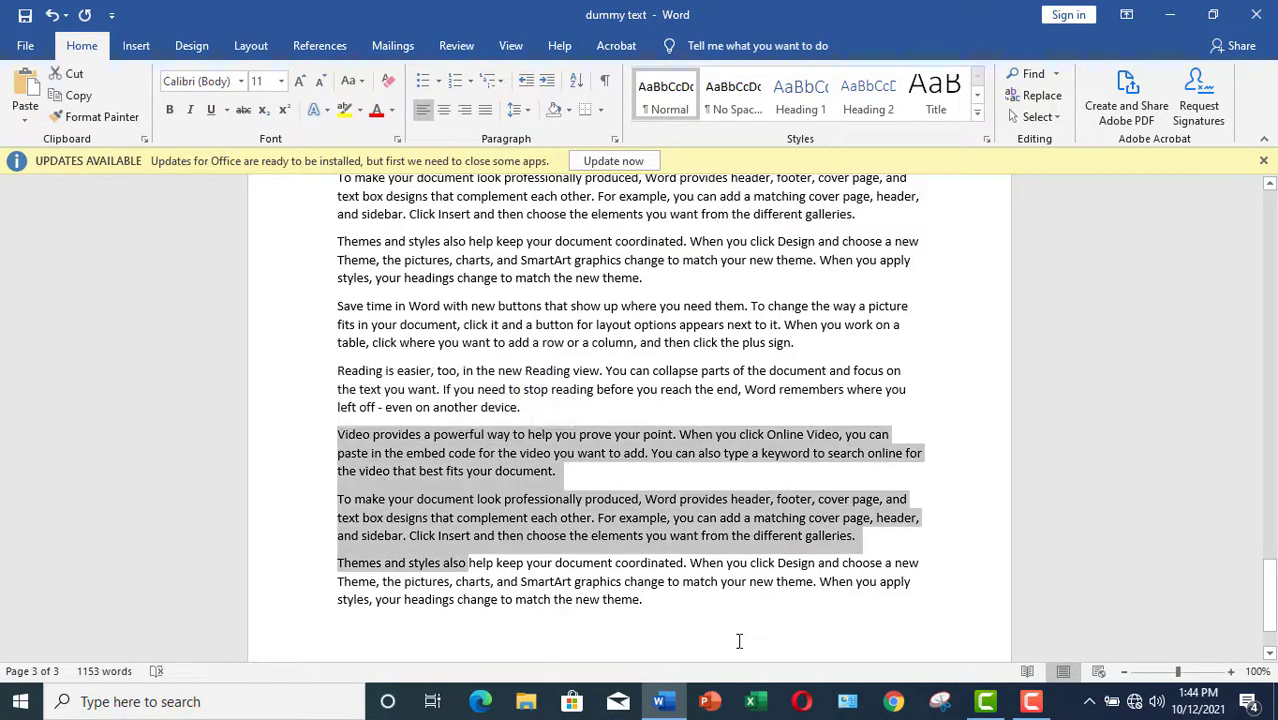
pyautogui.moveTo(658, 604); pyautogui.dragTo(330, 438)
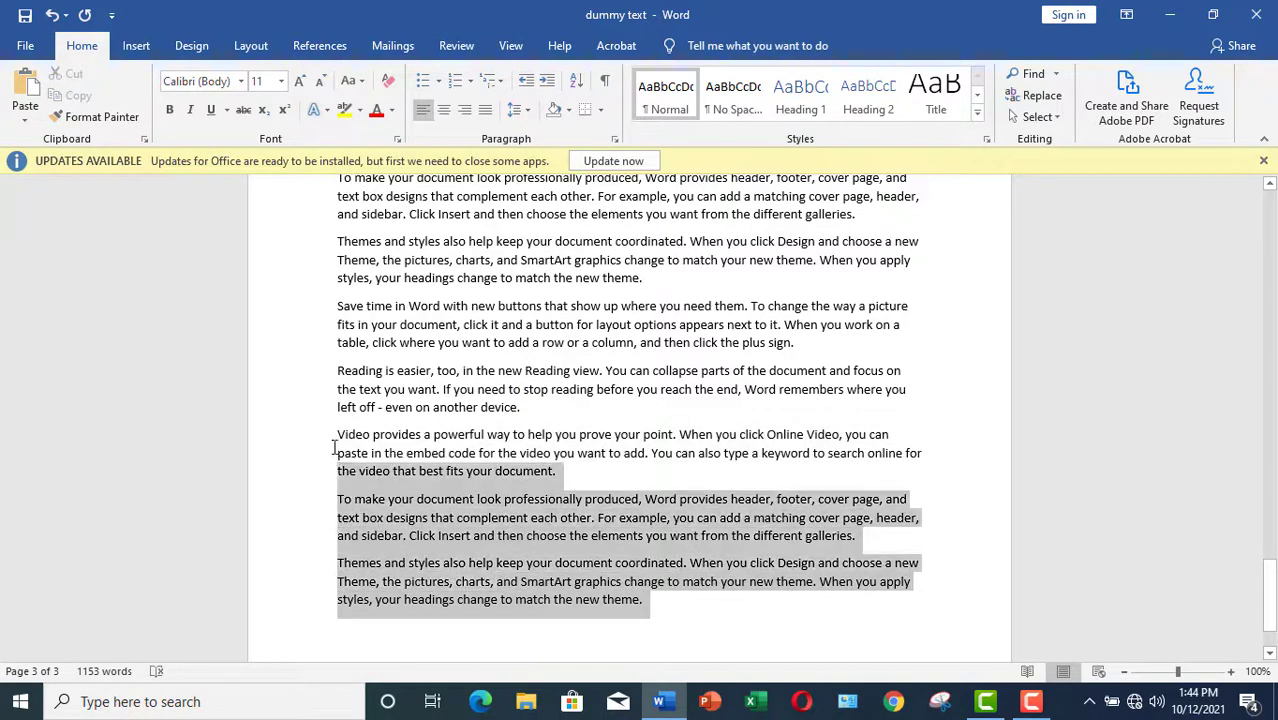
pyautogui.click(704, 621)
pyautogui.scroll(3, 393, 377)
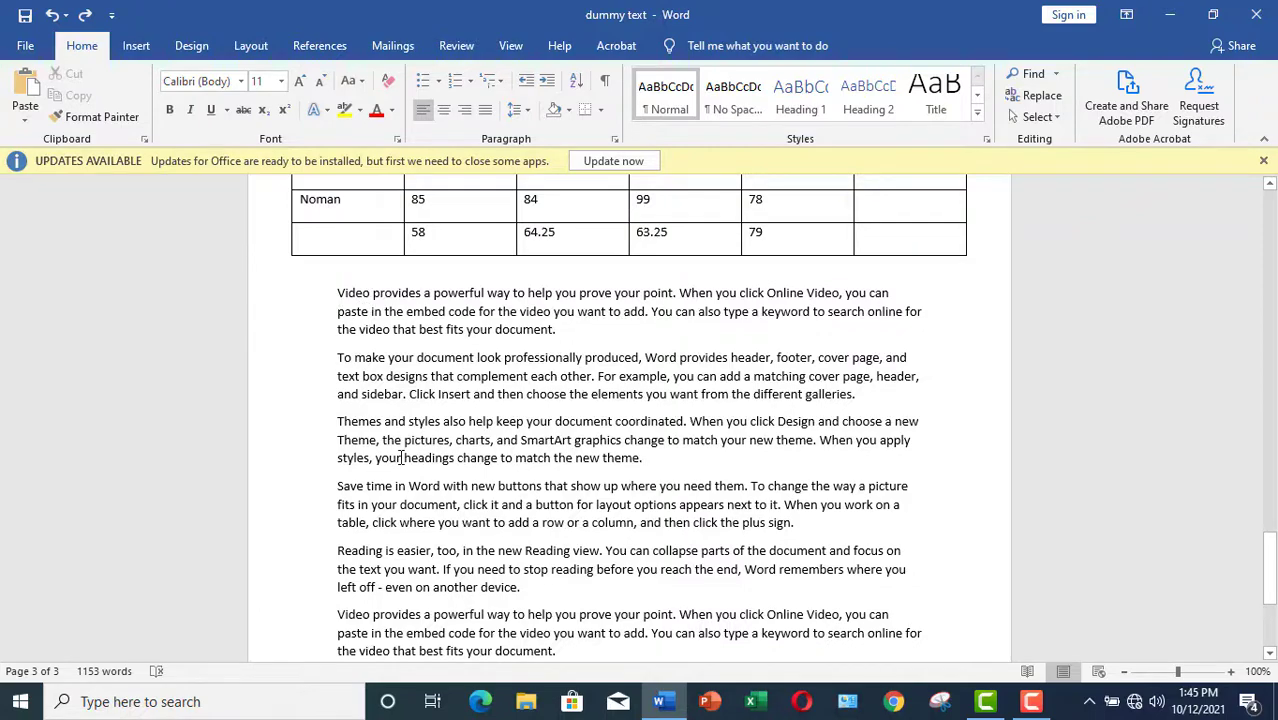
pyautogui.scroll(-3, 400, 456)
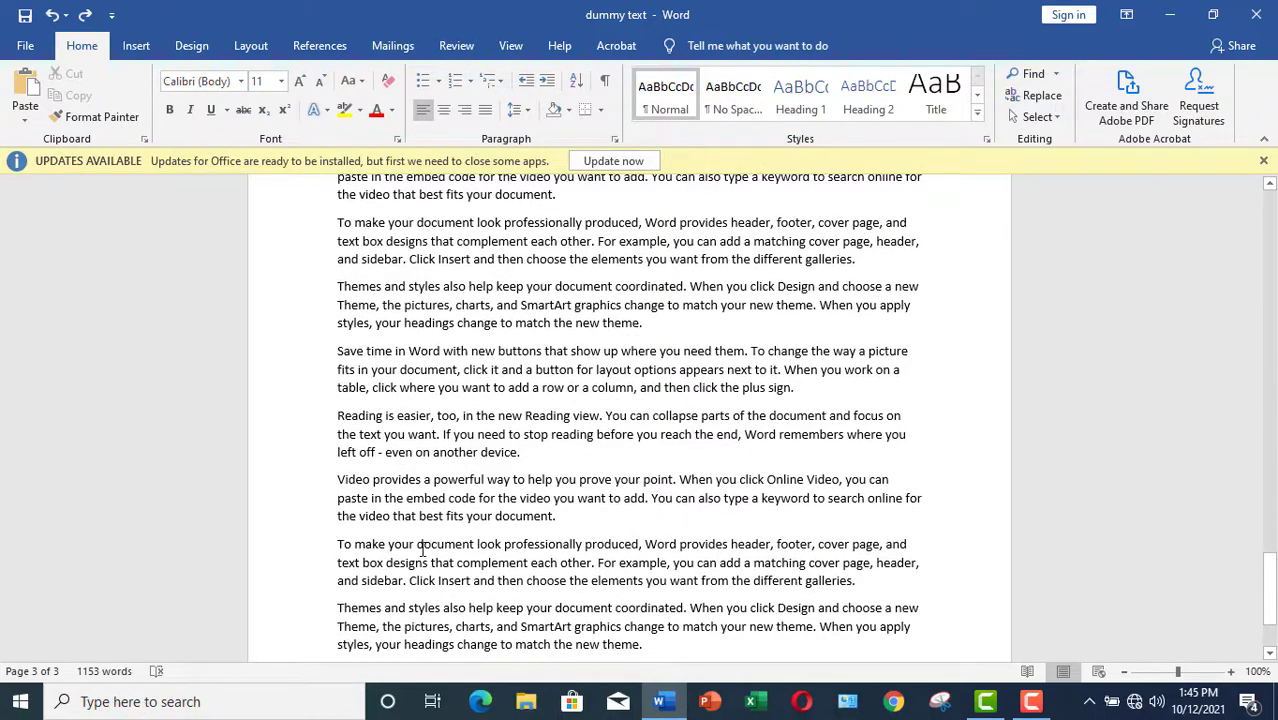
pyautogui.scroll(2, 421, 547)
pyautogui.scroll(2, 421, 547)
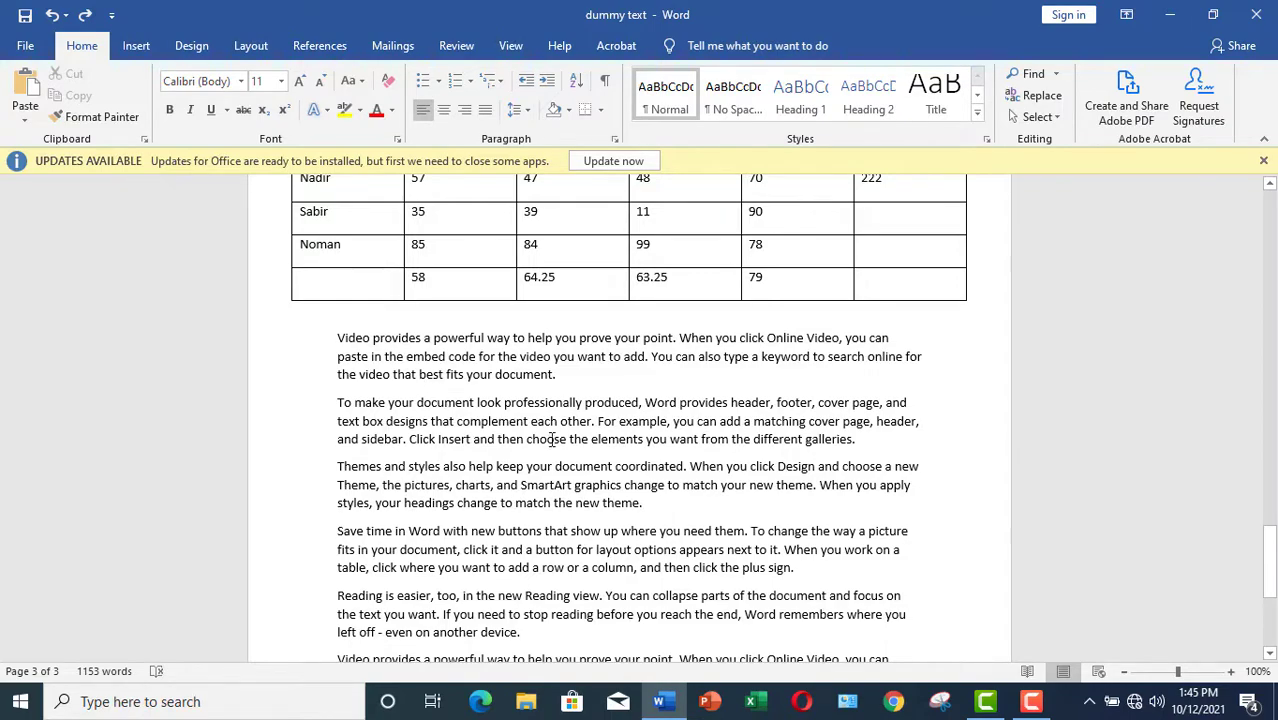
# Use Find and Replace to Replace All 'video' with 'audio', then close the dialog
pyautogui.hotkey('ctrl', 'h')
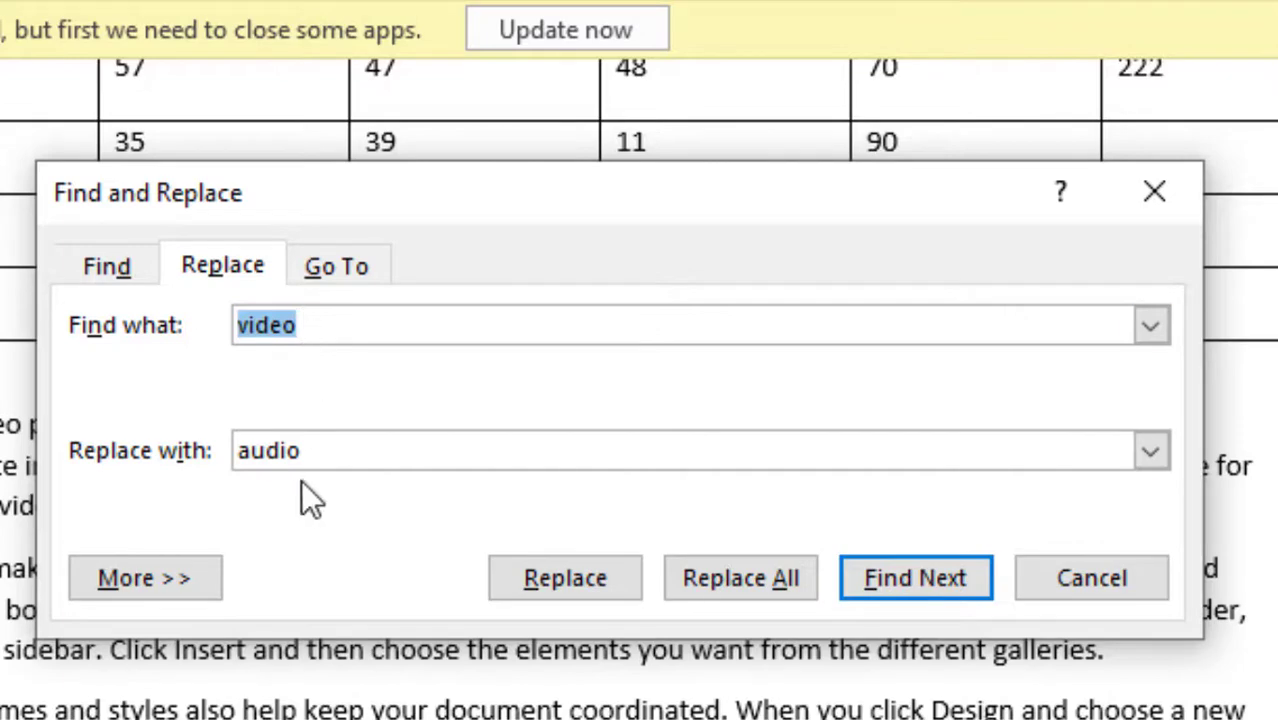
pyautogui.click(314, 452)
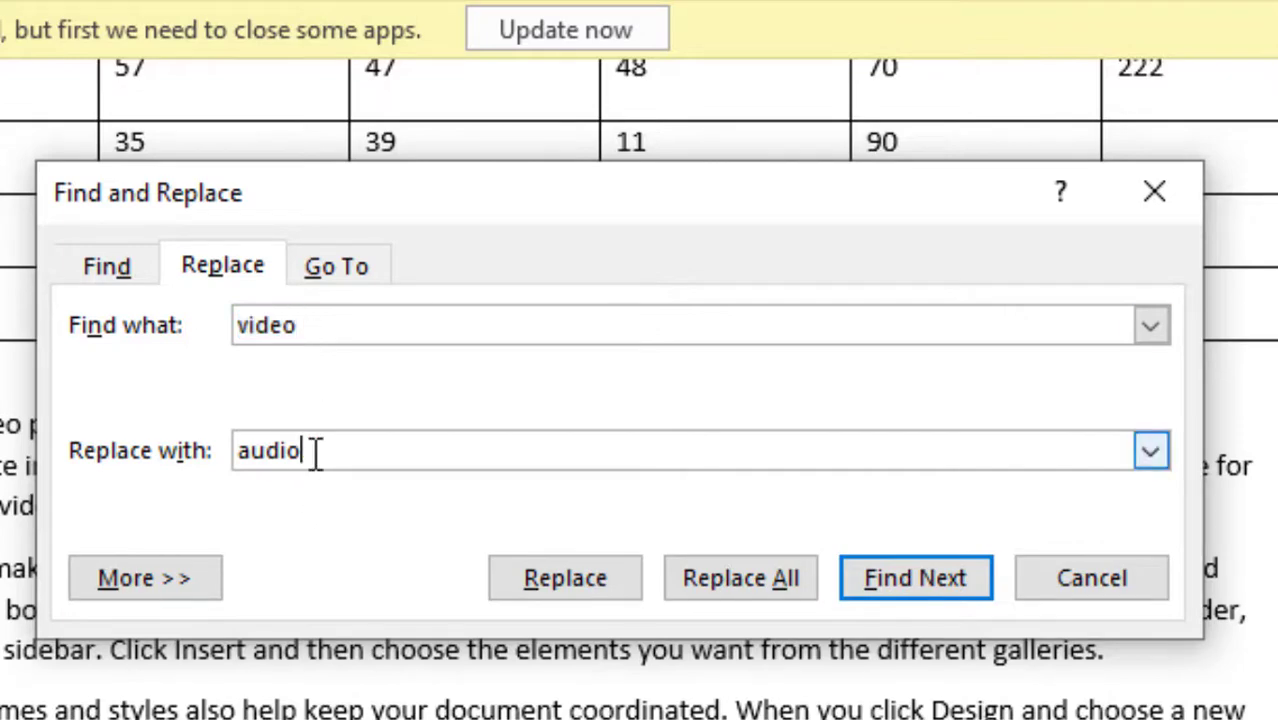
pyautogui.click(715, 595)
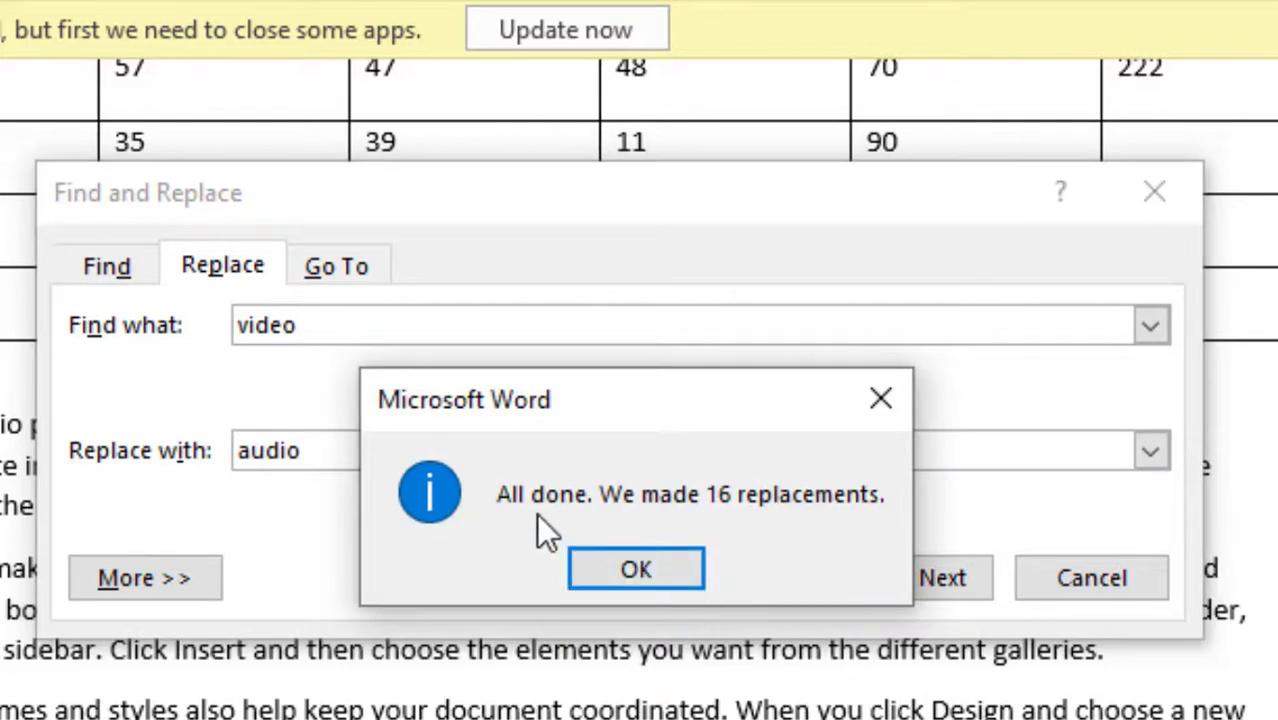
pyautogui.click(651, 562)
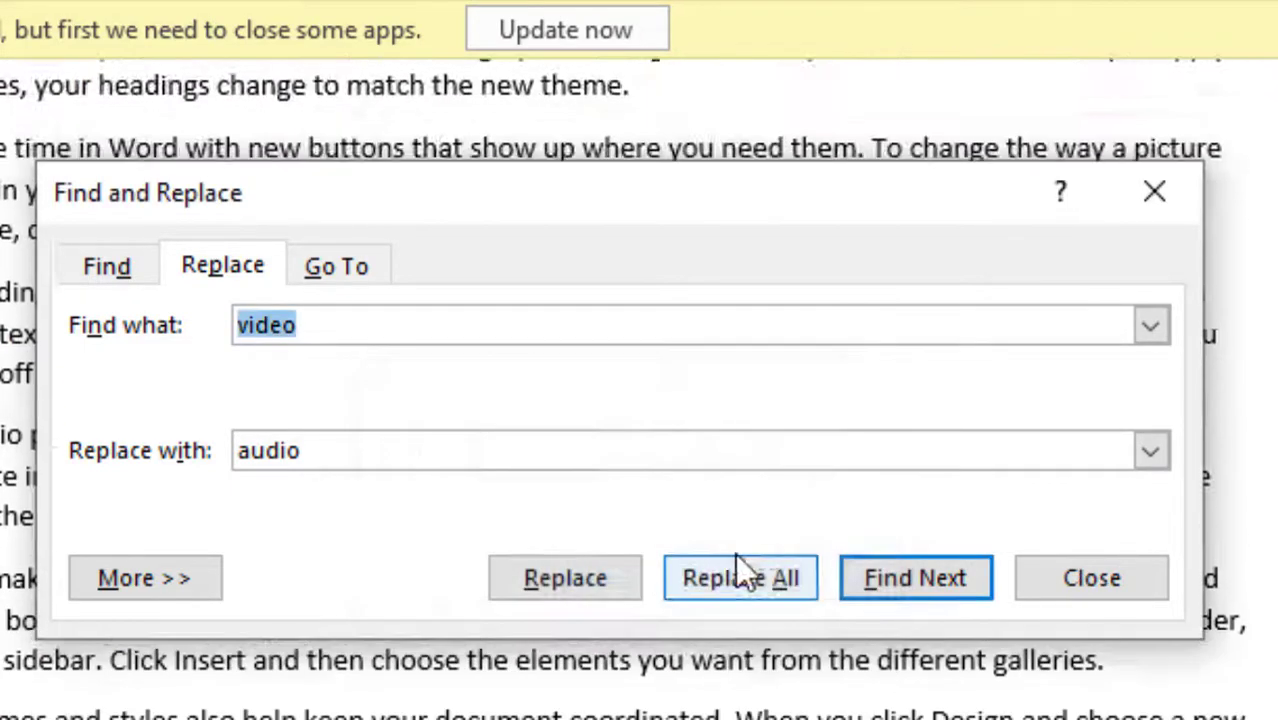
pyautogui.click(1080, 585)
pyautogui.scroll(5, 875, 524)
pyautogui.scroll(5, 990, 465)
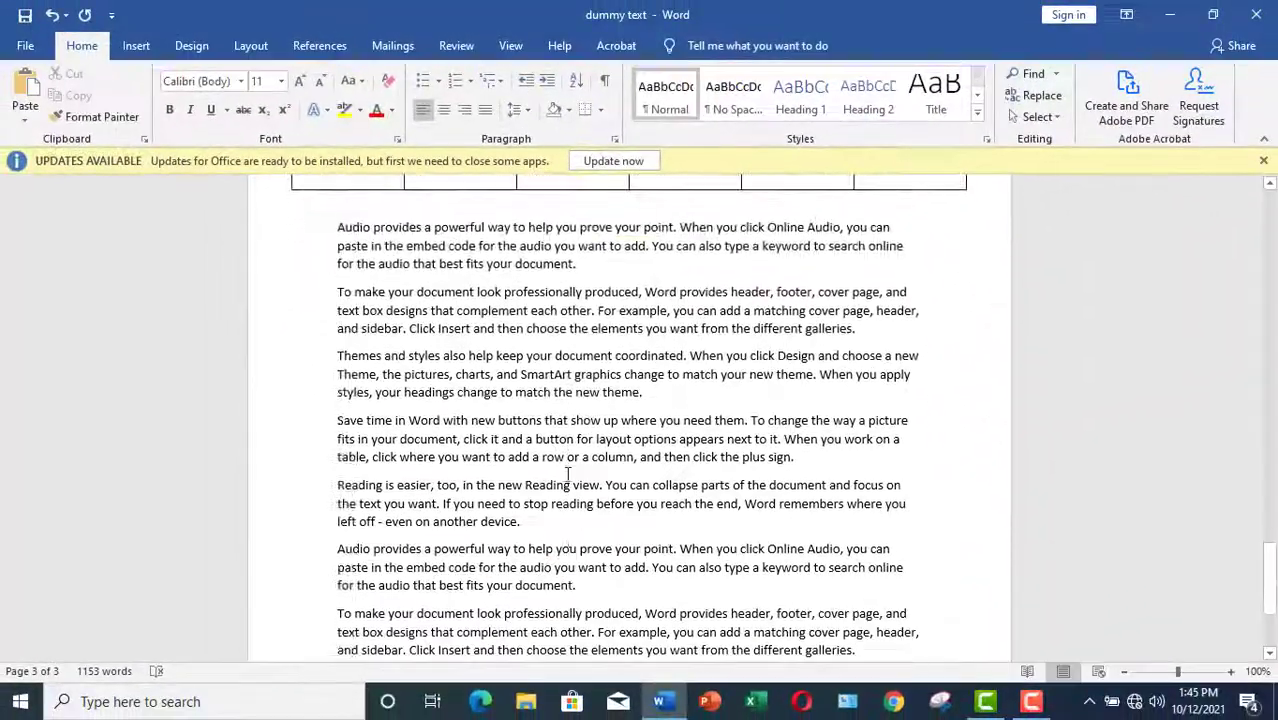
pyautogui.scroll(-3, 567, 476)
pyautogui.scroll(-1, 567, 476)
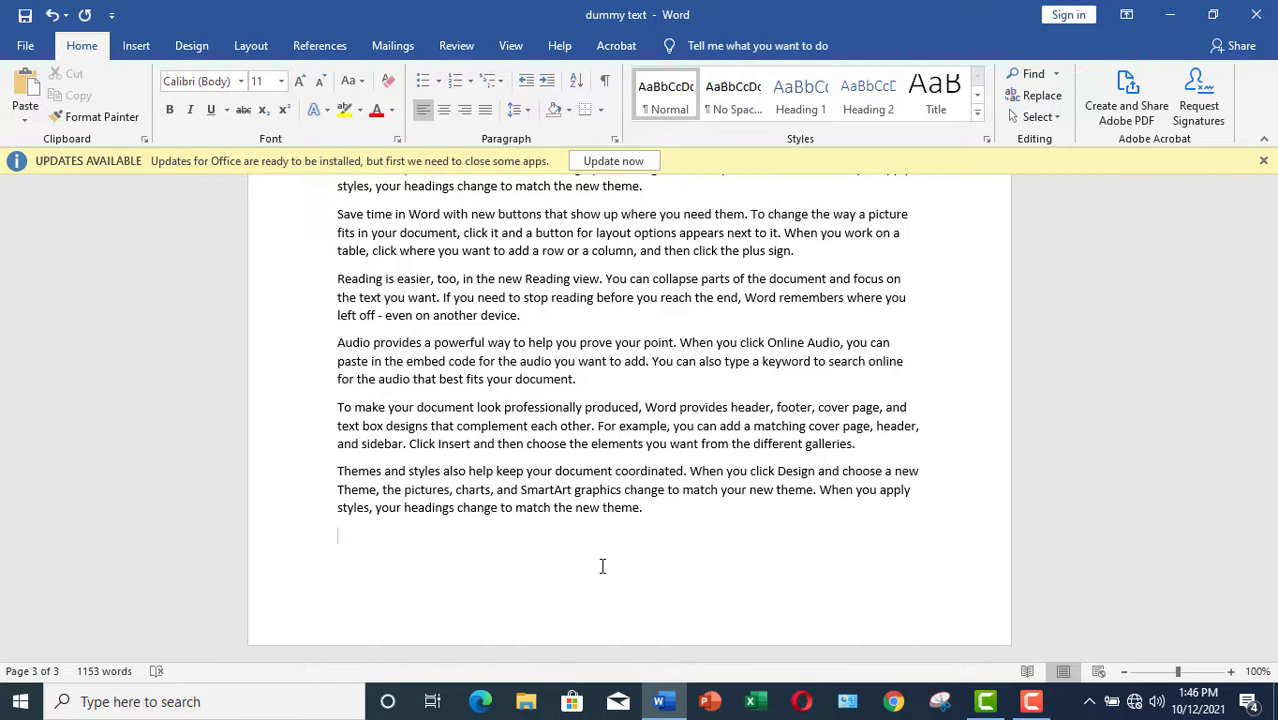
# Create single, double and dotted rules by entering ---, ### and *** on new lines
pyautogui.write('-')
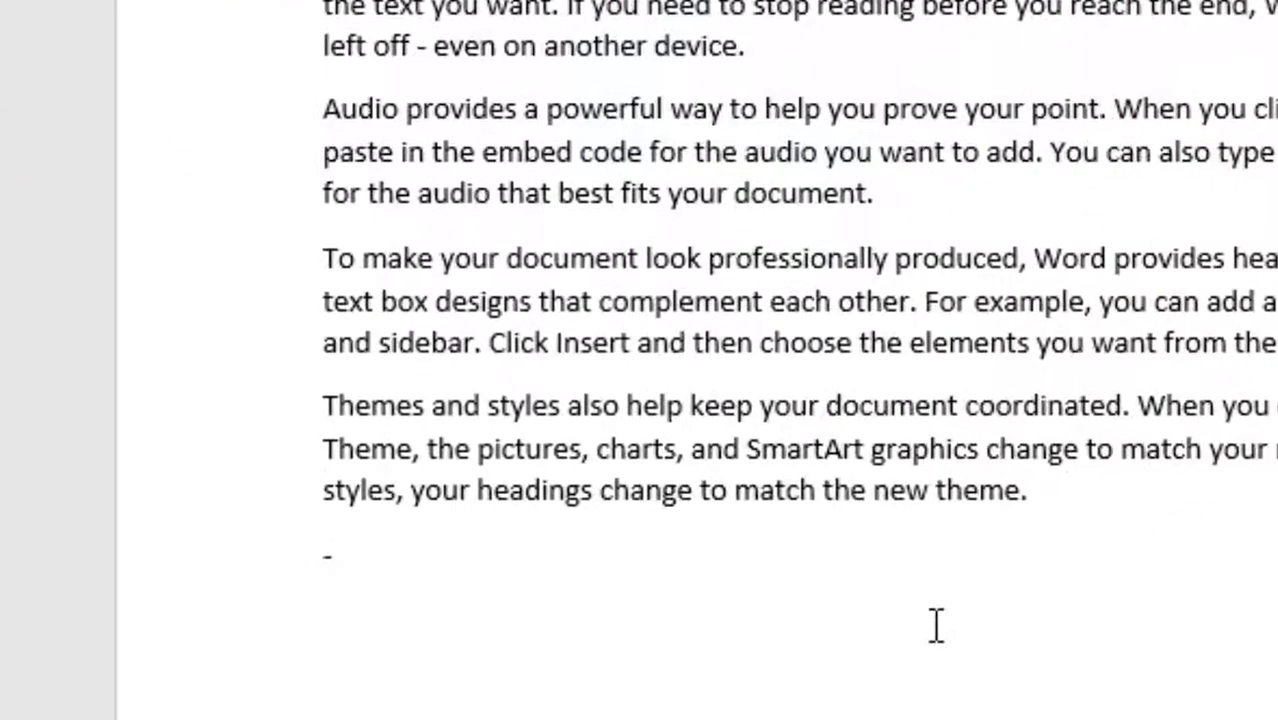
pyautogui.write('--')
pyautogui.press('Return')
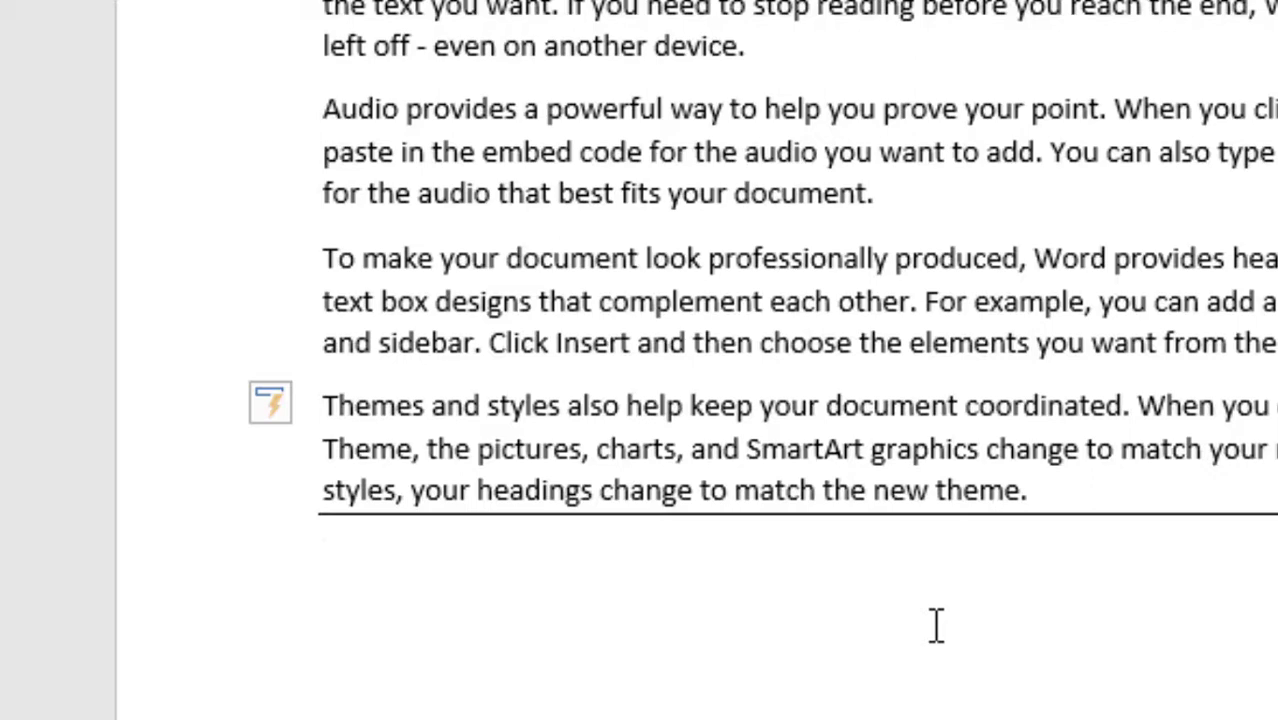
pyautogui.write('#')
pyautogui.write('##')
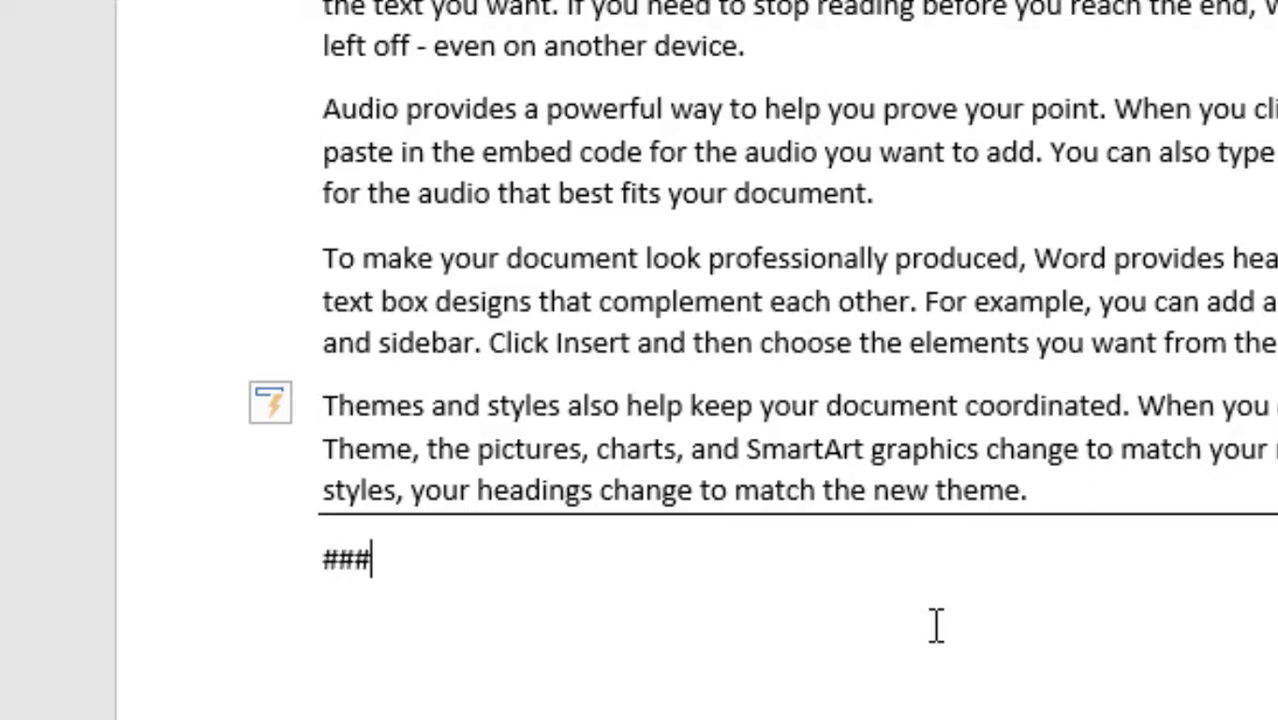
pyautogui.press('Return')
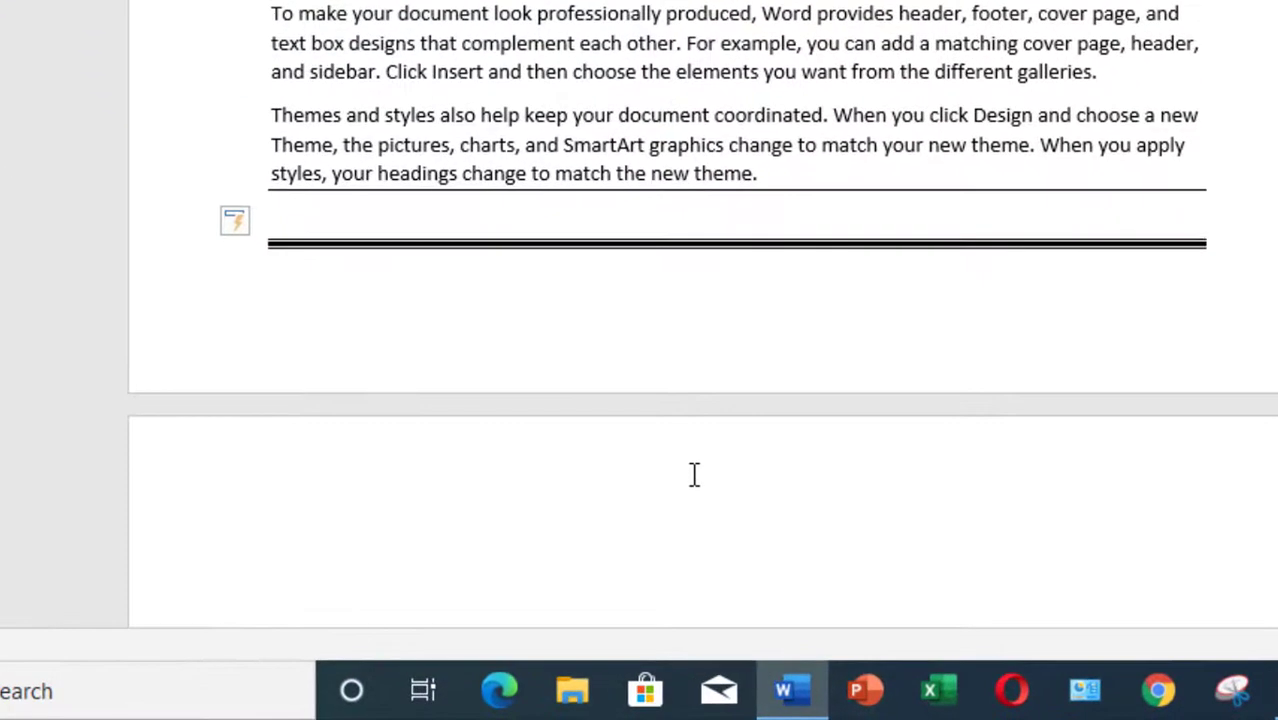
pyautogui.write('*')
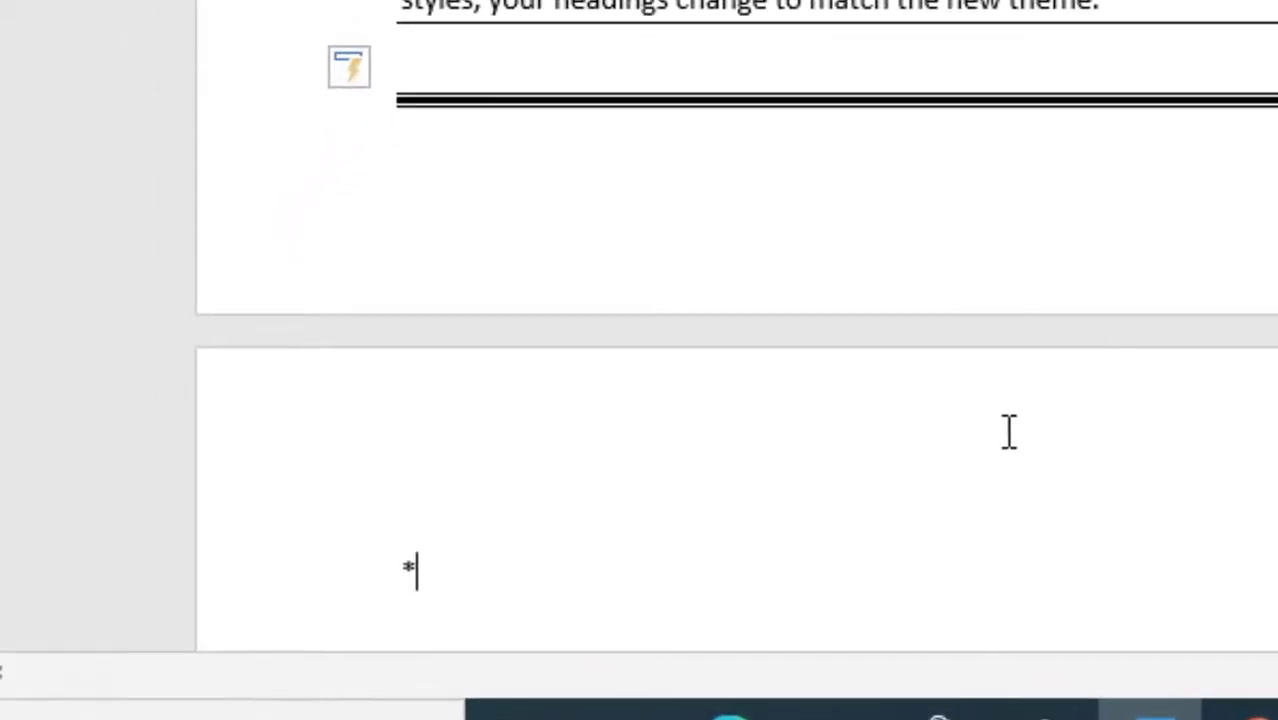
pyautogui.write('**')
pyautogui.press('Return')
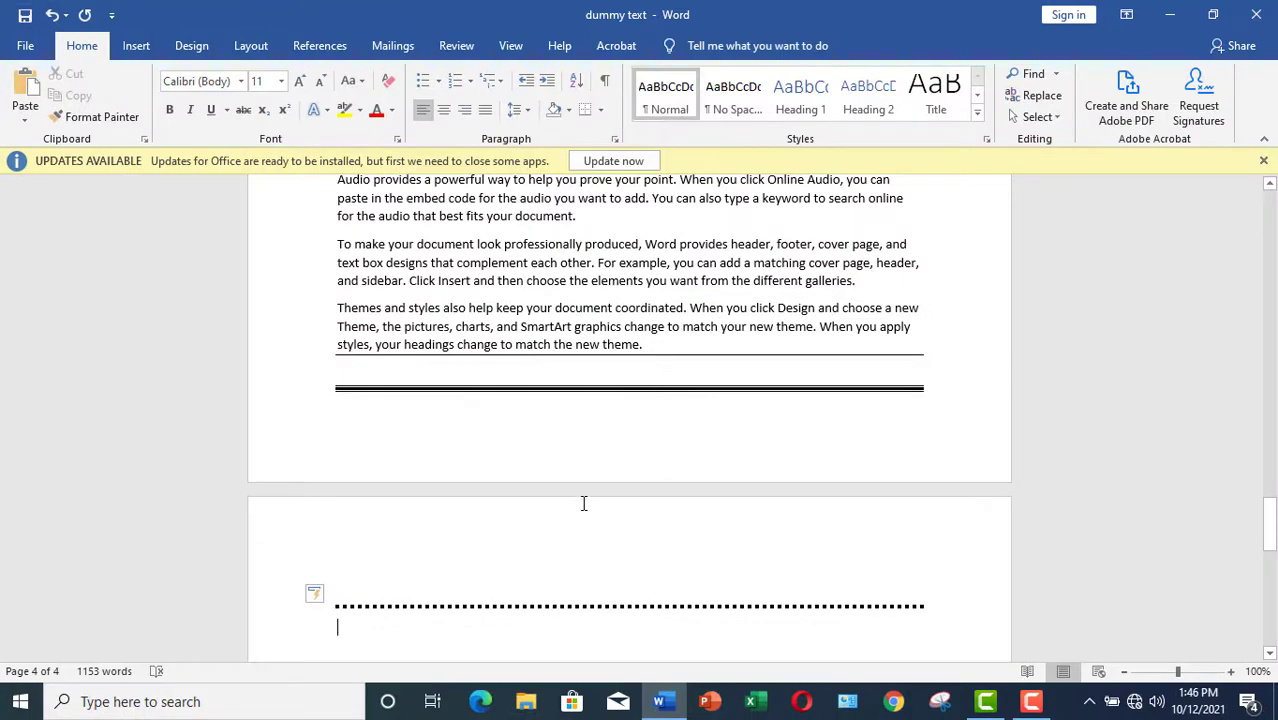
pyautogui.scroll(5, 541, 578)
pyautogui.scroll(3, 541, 578)
pyautogui.scroll(2, 541, 578)
pyautogui.scroll(-12, 507, 578)
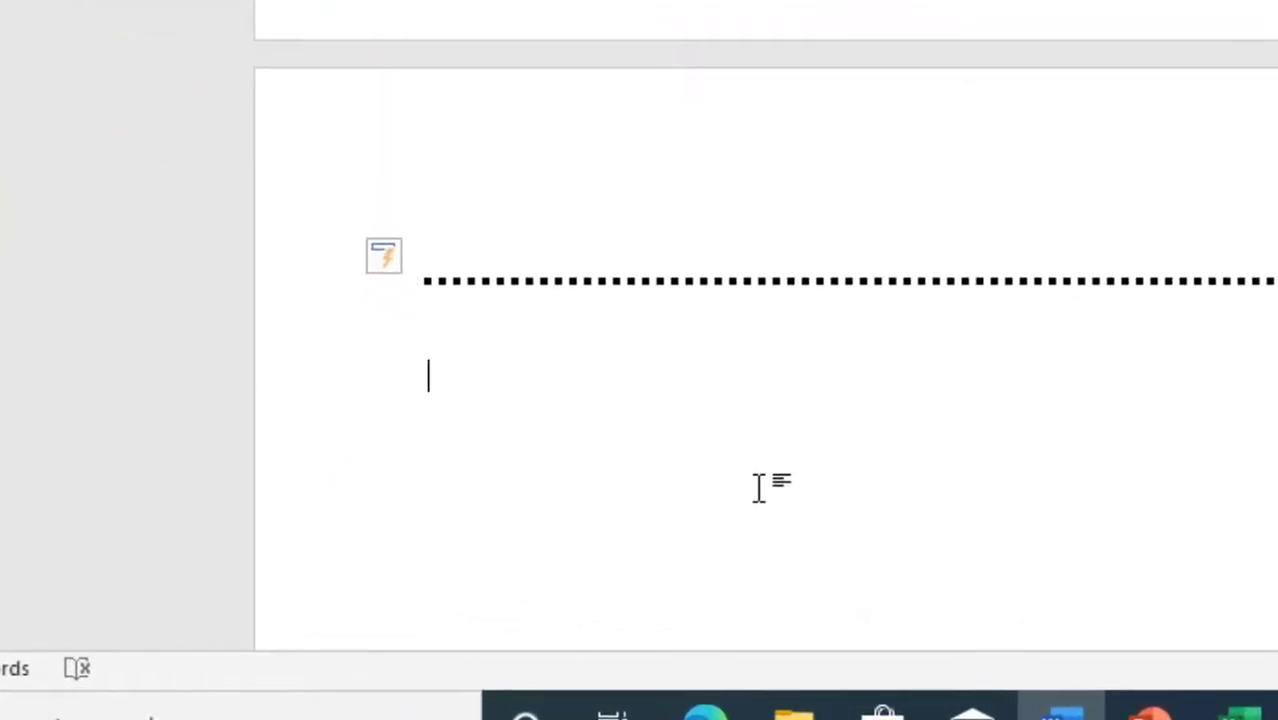
# Type CH4 on the empty line beneath the dotted rule
pyautogui.write('CH4')
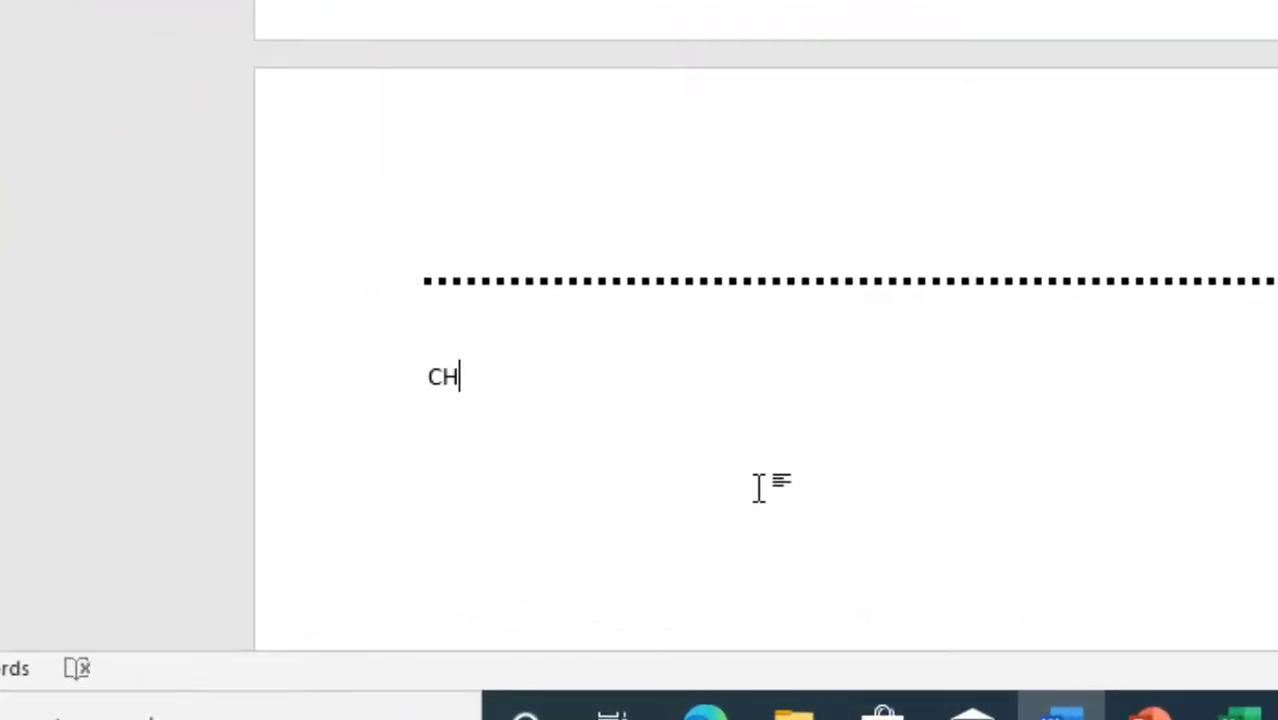